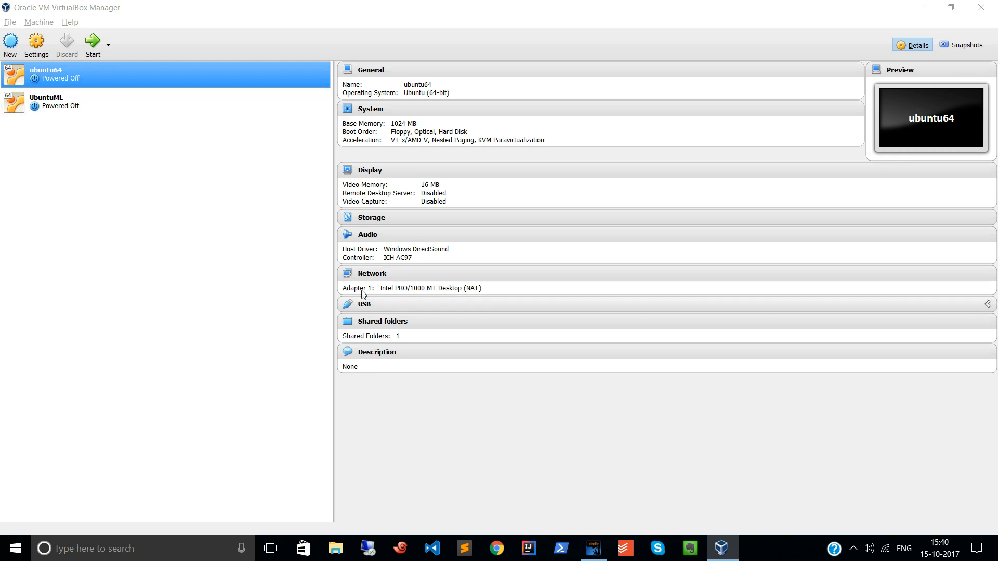
- Set the shared clipboard of the ubuntu64 virtual machine to Bidirectional in its advanced general settings
{"action": "left_click", "coordinate": [373, 76]}
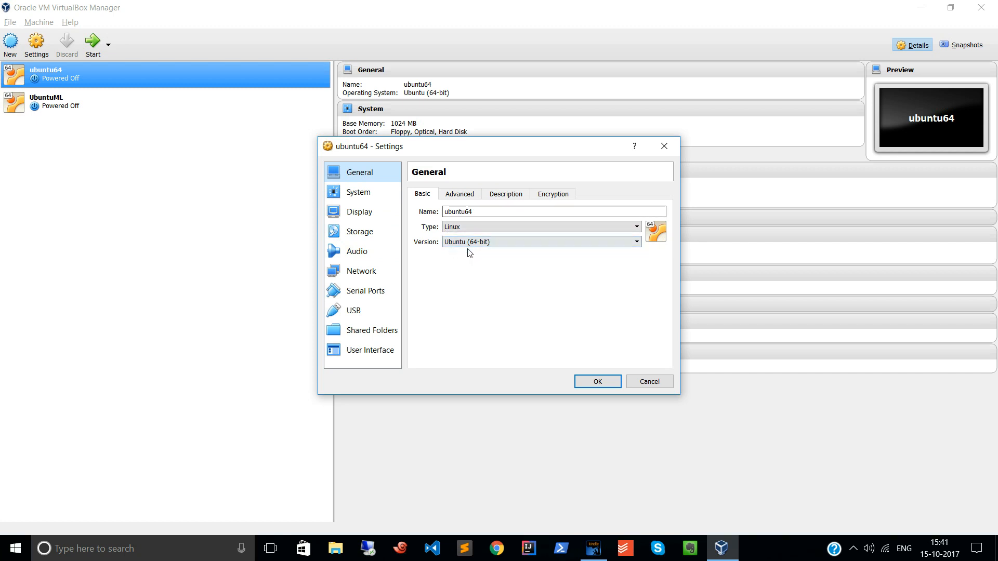
{"action": "left_click", "coordinate": [457, 194]}
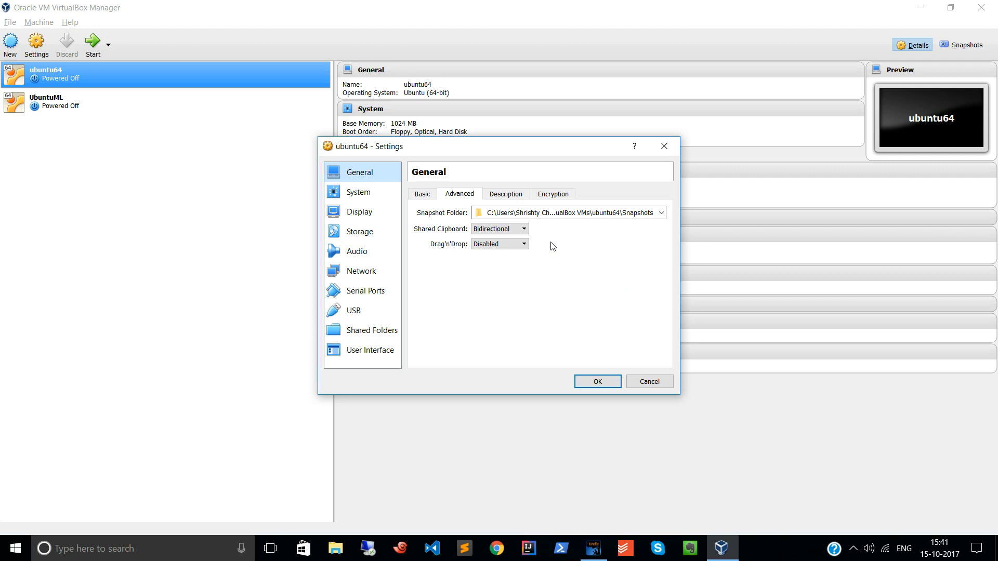
{"action": "left_click", "coordinate": [515, 228]}
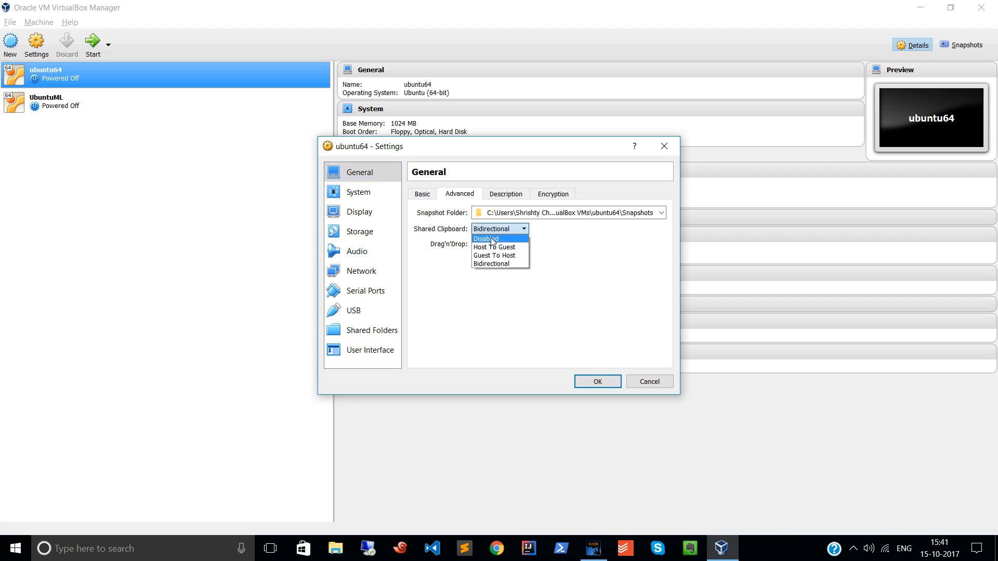
{"action": "left_click", "coordinate": [498, 265]}
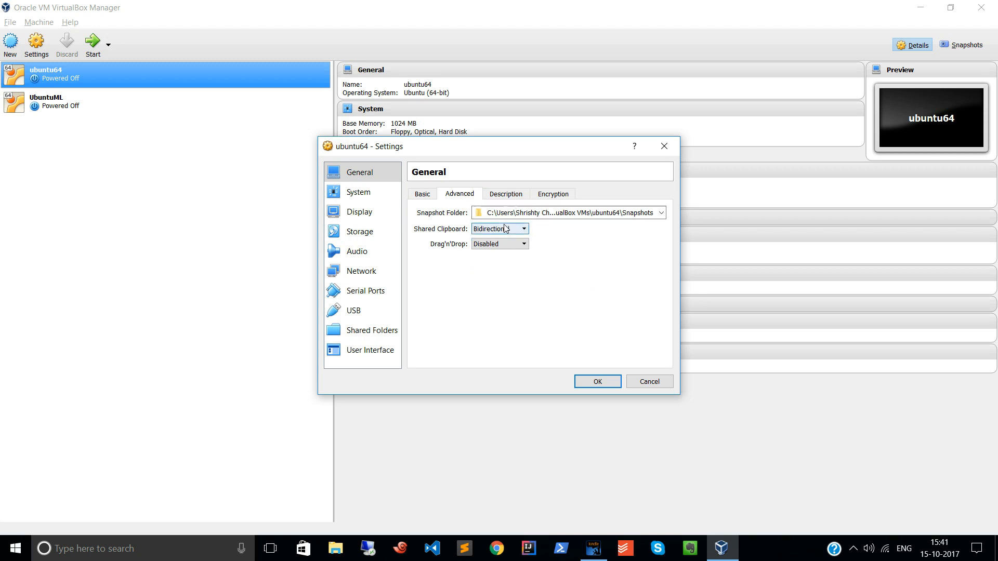
- Review the machine's description, encryption, motherboard, processor, acceleration, display and storage settings
{"action": "left_click", "coordinate": [504, 196]}
{"action": "left_click", "coordinate": [565, 197]}
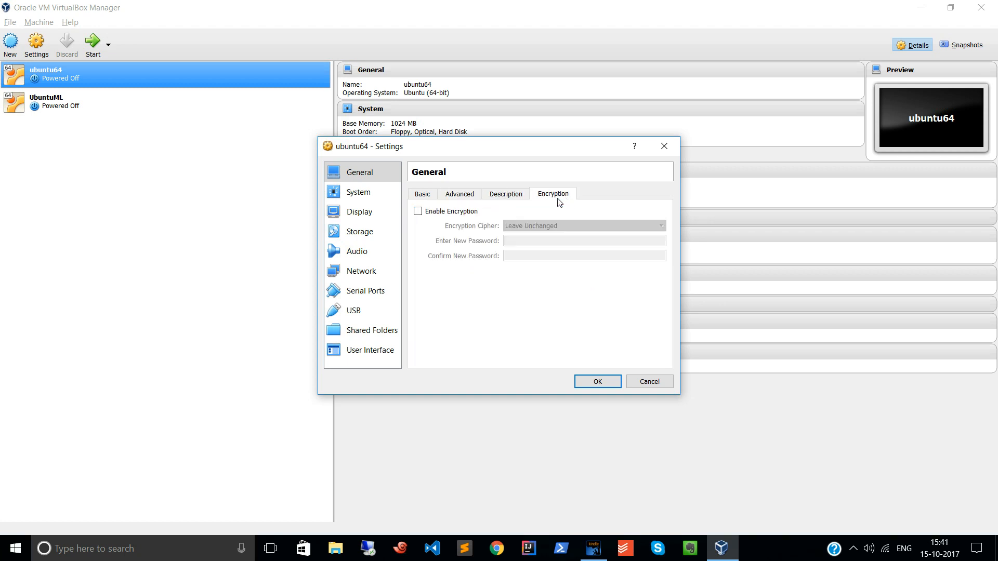
{"action": "left_click", "coordinate": [512, 196]}
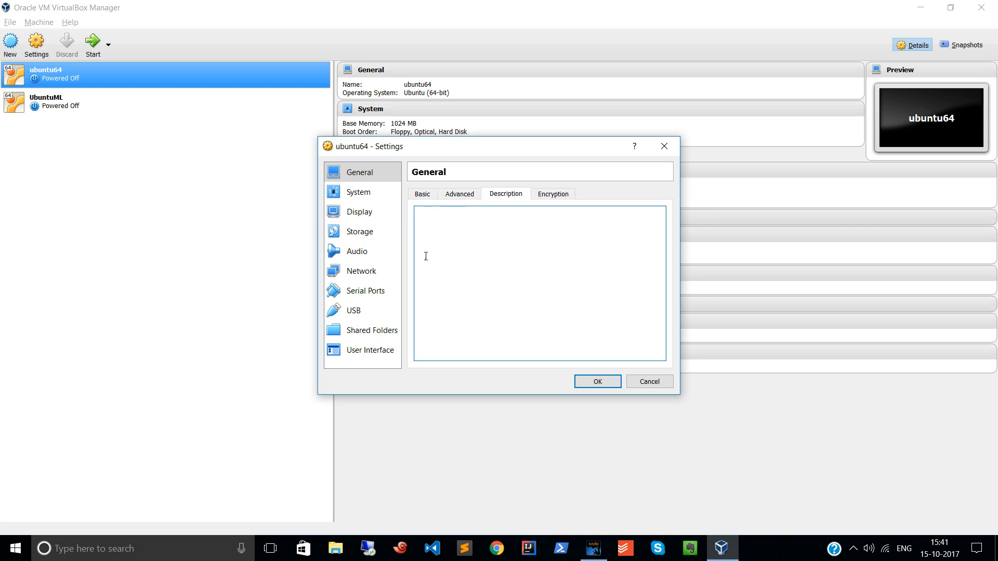
{"action": "left_click", "coordinate": [370, 193]}
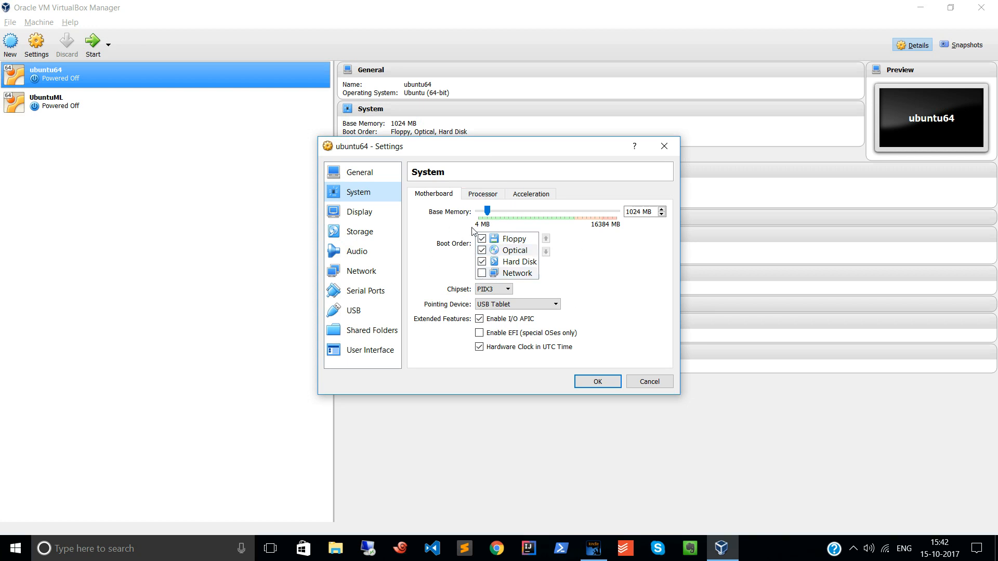
{"action": "left_click", "coordinate": [477, 198]}
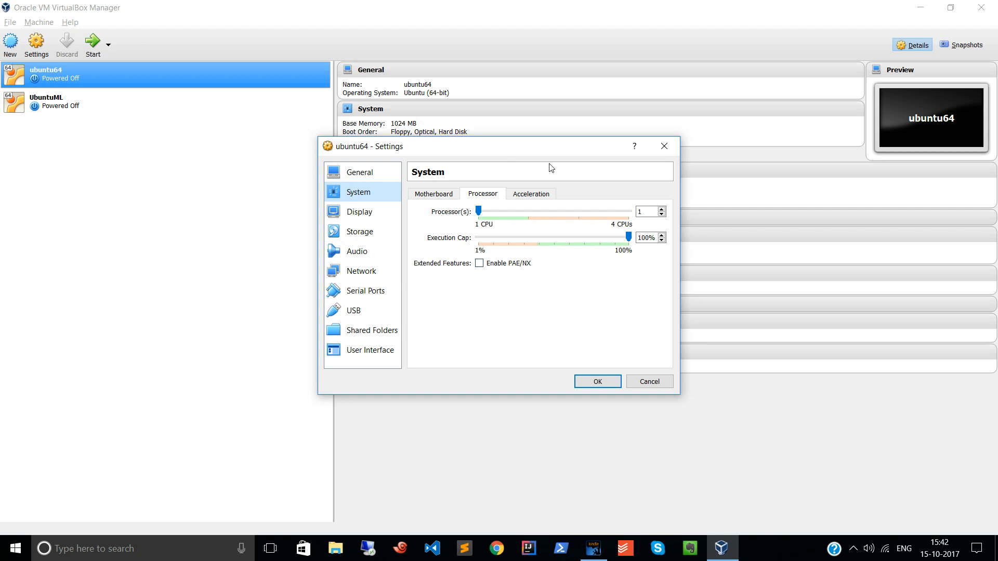
{"action": "left_click", "coordinate": [527, 196]}
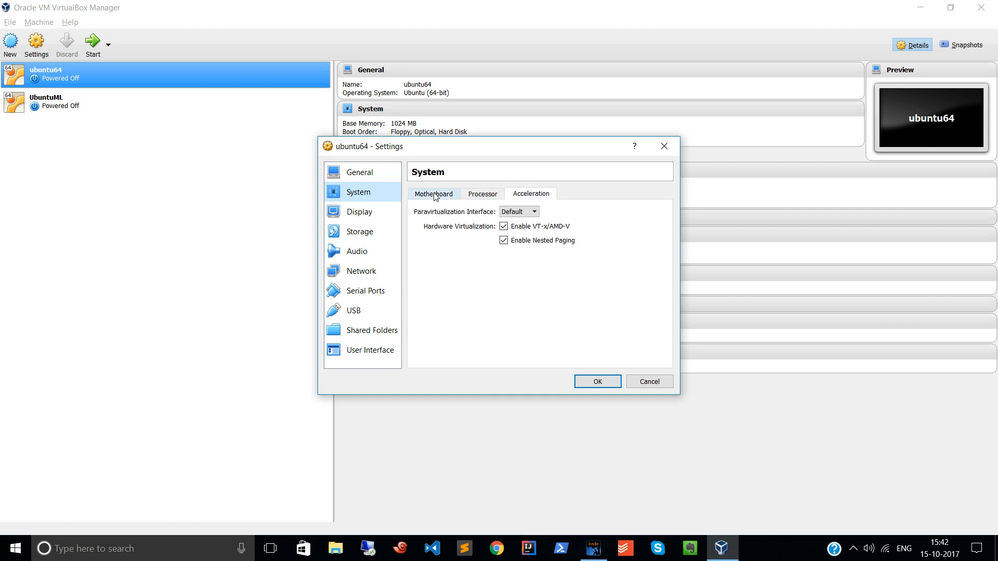
{"action": "left_click", "coordinate": [436, 196]}
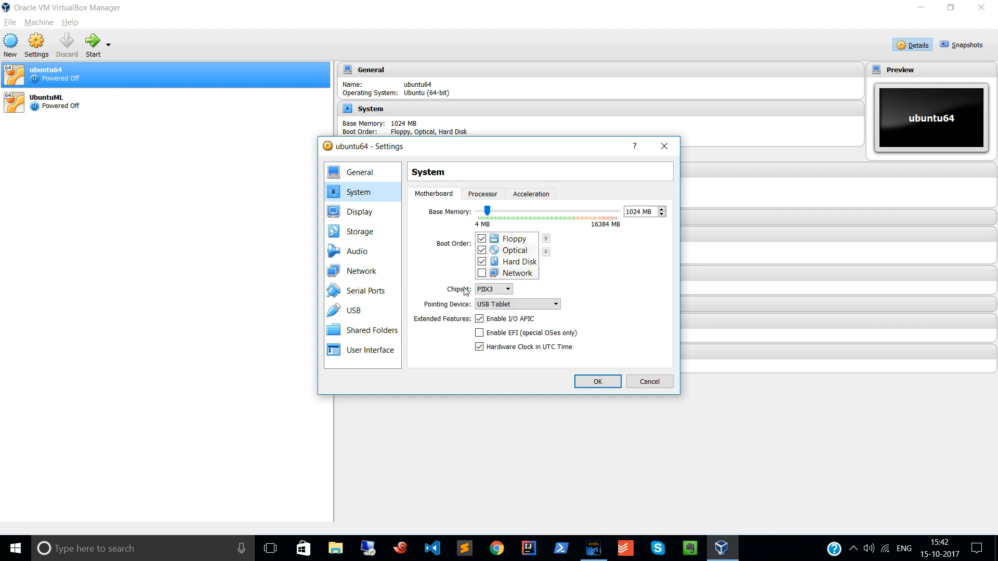
{"action": "left_click", "coordinate": [357, 213]}
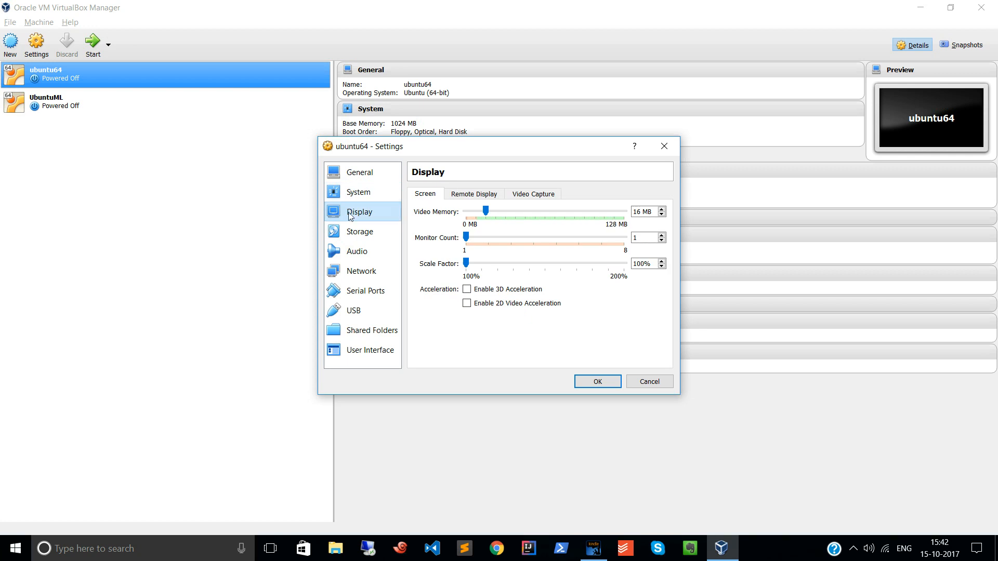
{"action": "left_click", "coordinate": [367, 234]}
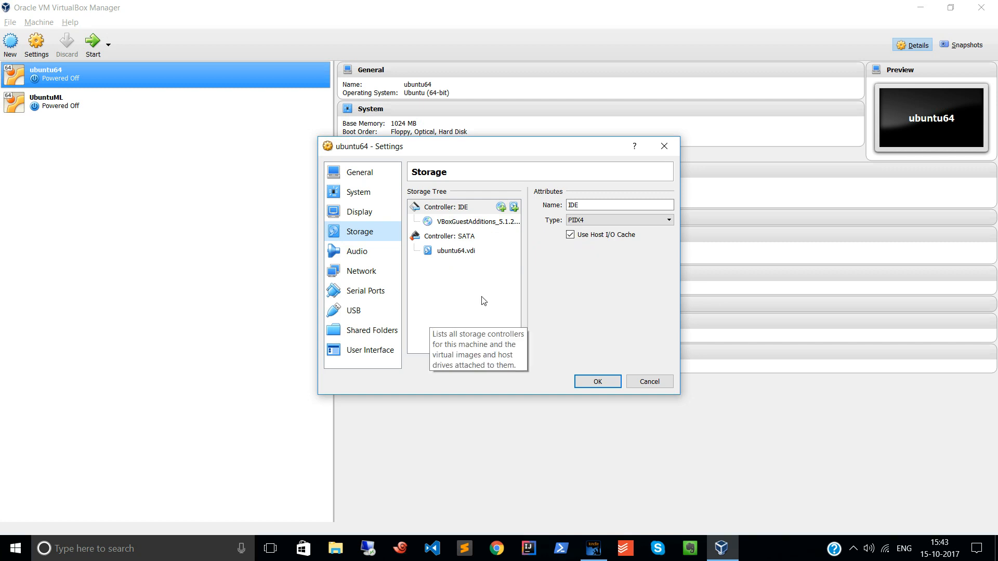
- Switch to Chrome, search for "download virtualbox guest additions" and open the download.virtualbox.org/virtualbox index
{"action": "left_click", "coordinate": [498, 548]}
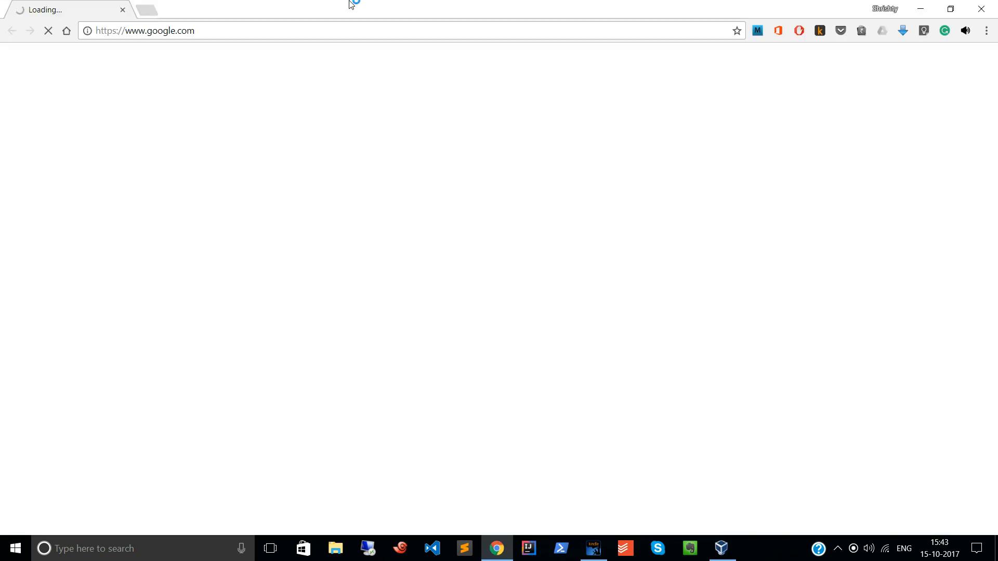
{"action": "left_click", "coordinate": [321, 28]}
{"action": "type", "text": "download"}
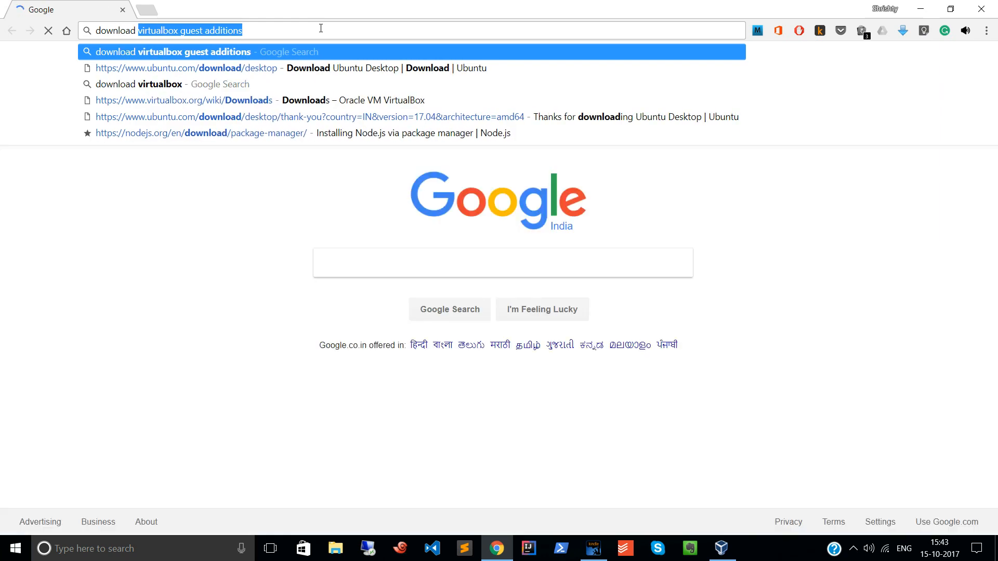
{"action": "key", "text": "Return"}
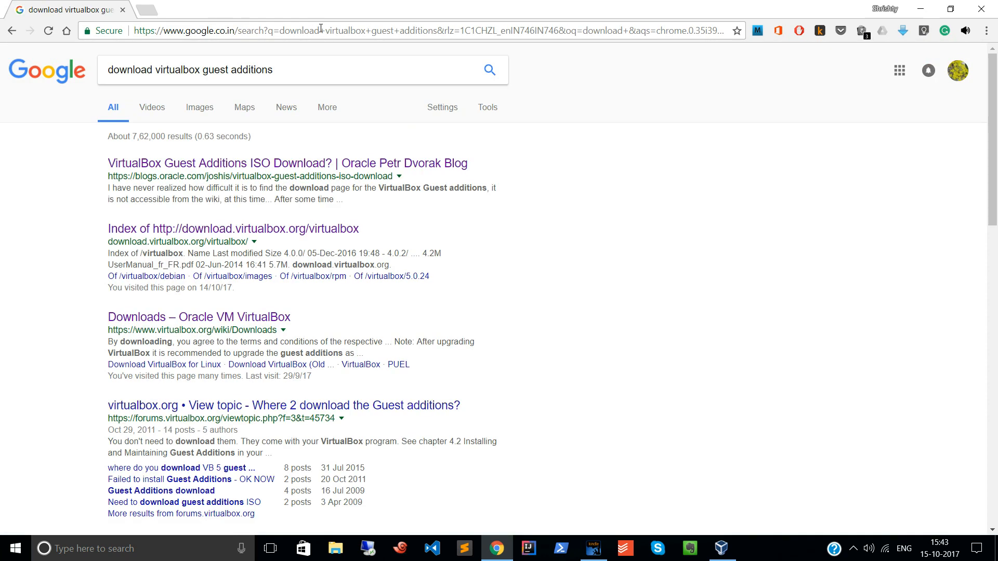
{"action": "left_click", "coordinate": [253, 229]}
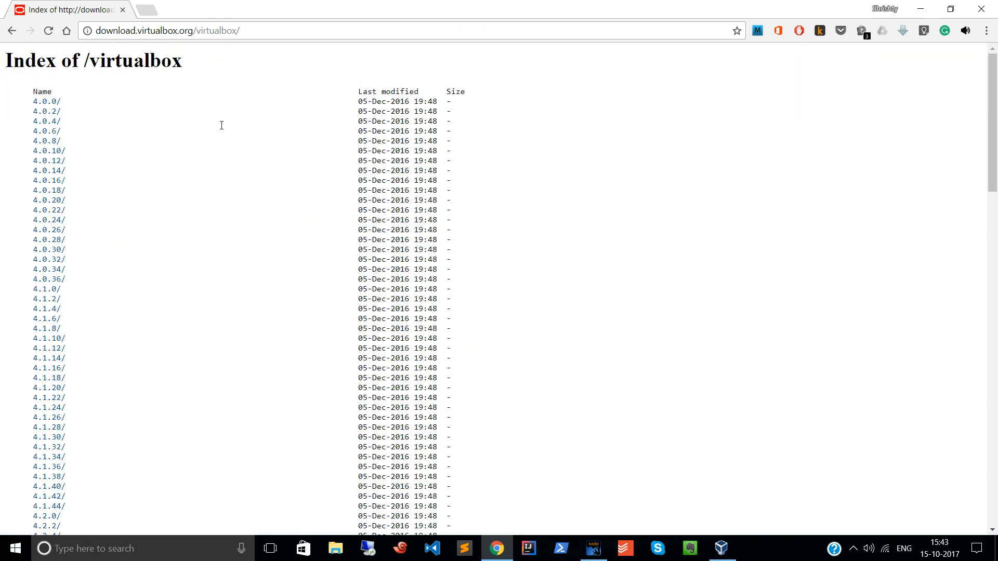
- Return to VirtualBox Manager, close the machine settings and check the installed VirtualBox version
{"action": "key", "text": "alt+Tab"}
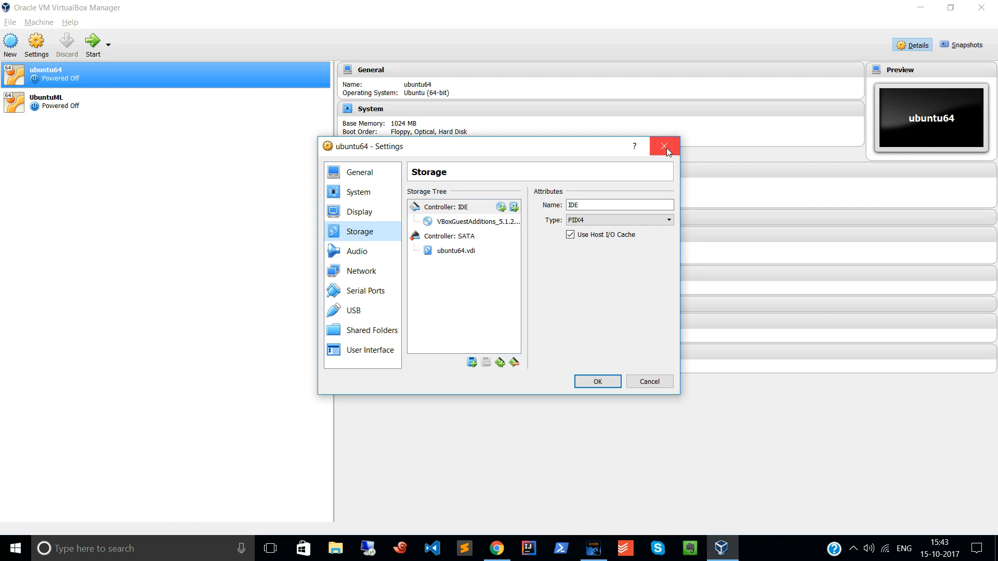
{"action": "left_click", "coordinate": [664, 147]}
{"action": "left_click", "coordinate": [69, 21]}
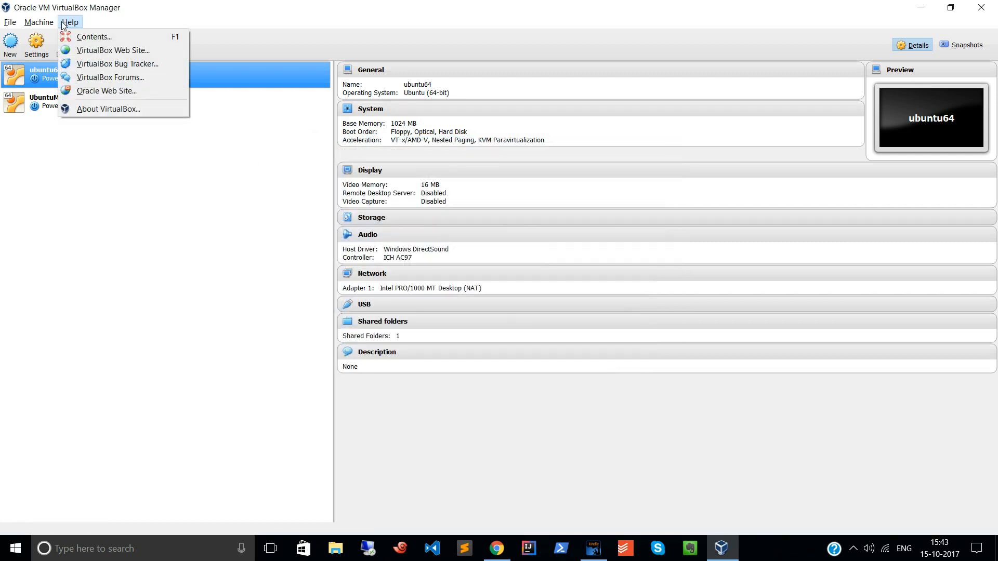
{"action": "left_click", "coordinate": [109, 108]}
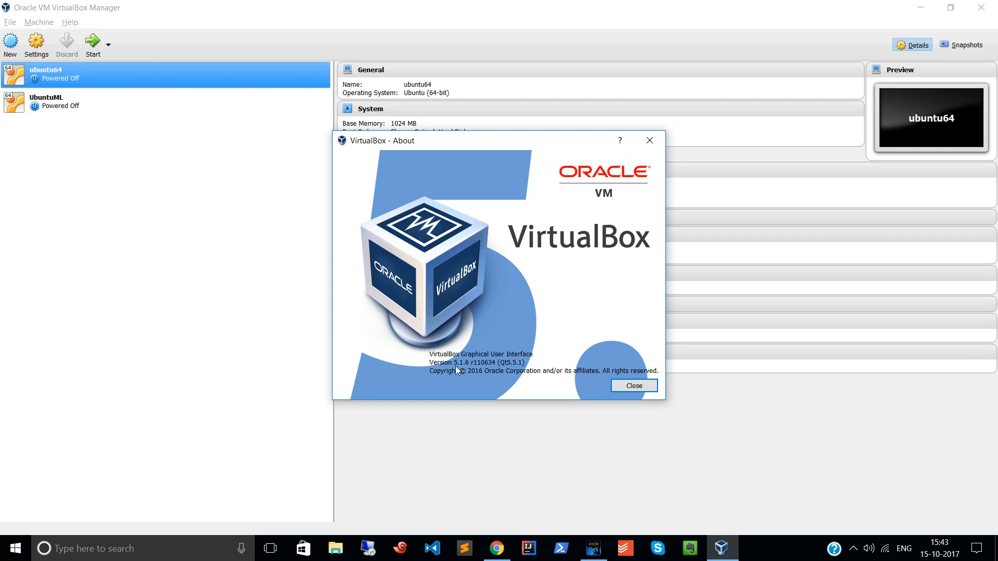
{"action": "left_click", "coordinate": [640, 387]}
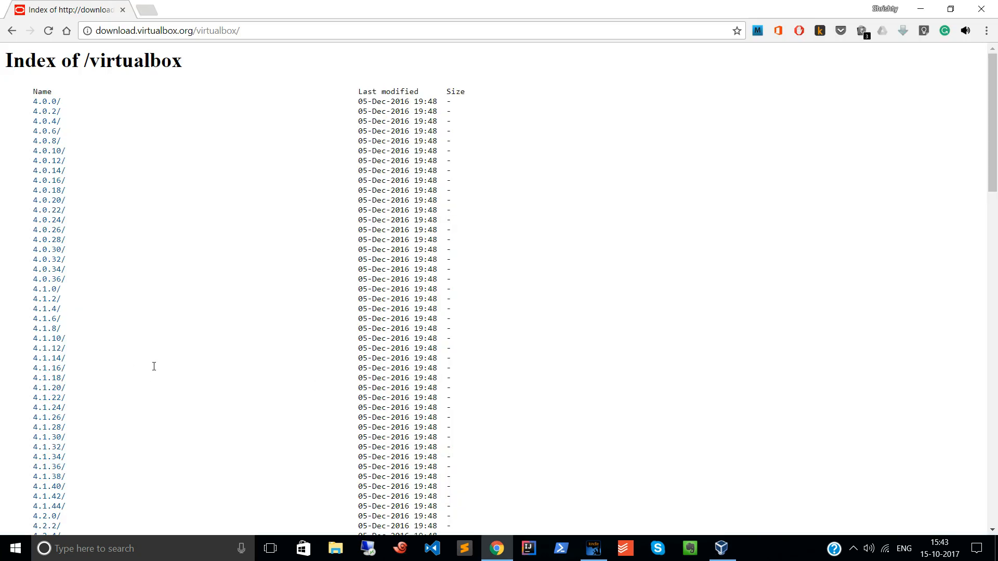
- Find and open the 5.1.6 folder in Chrome's VirtualBox download index, and try to download VBoxGuestAdditions_5.1.6.iso
{"action": "key", "text": "ctrl+f"}
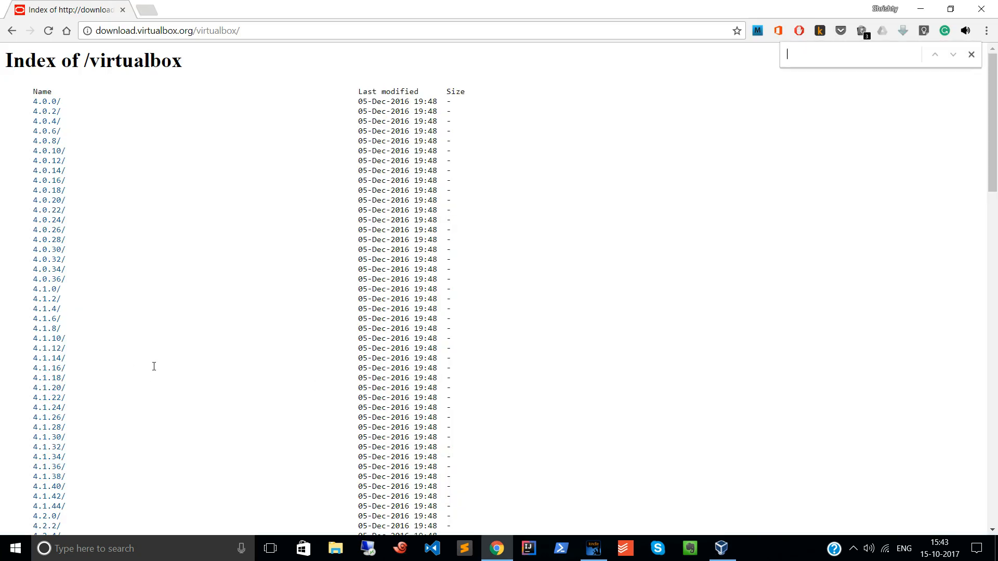
{"action": "type", "text": "5.1."}
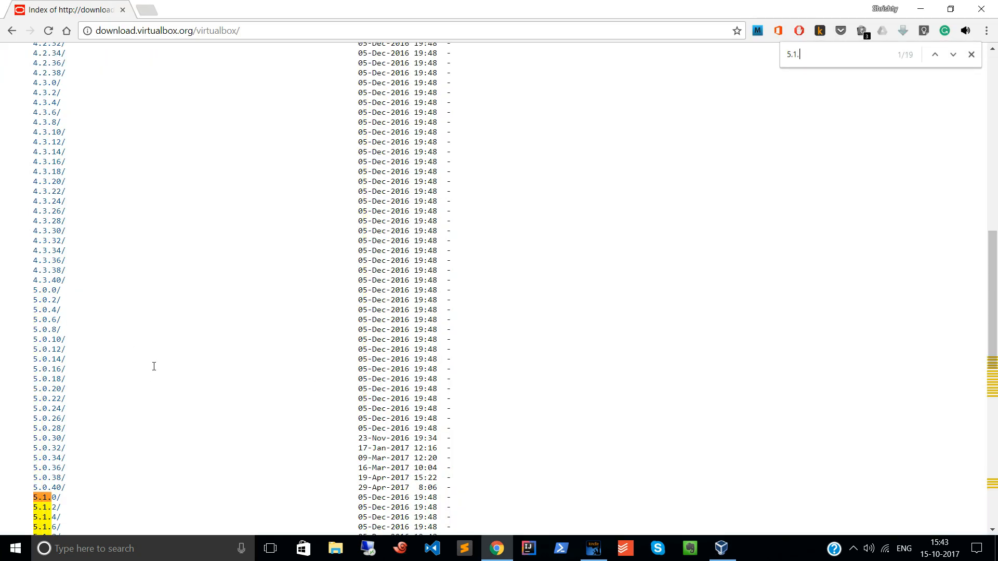
{"action": "type", "text": "6"}
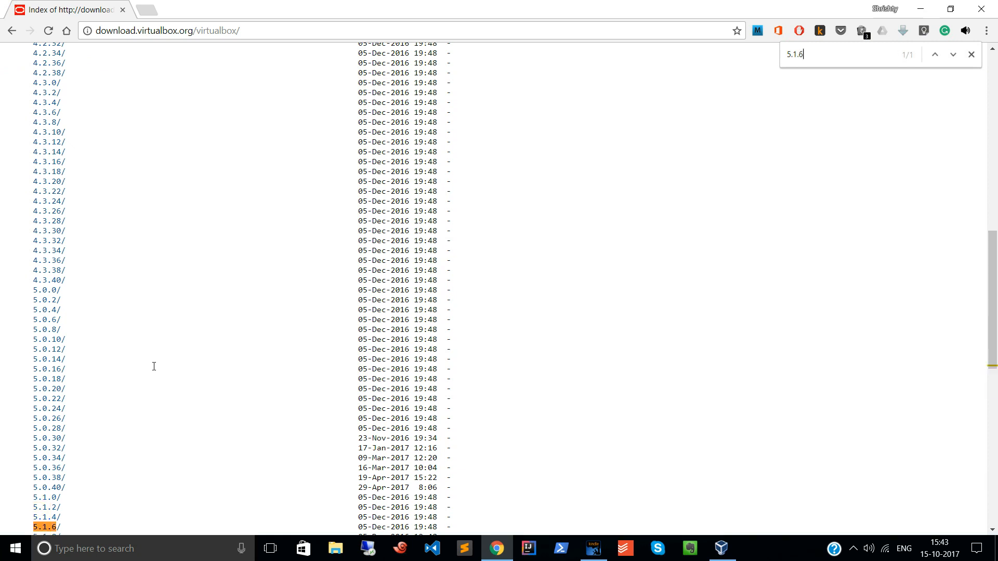
{"action": "scroll", "coordinate": [33, 443], "scroll_direction": "down", "scroll_amount": 3}
{"action": "left_click", "coordinate": [41, 402]}
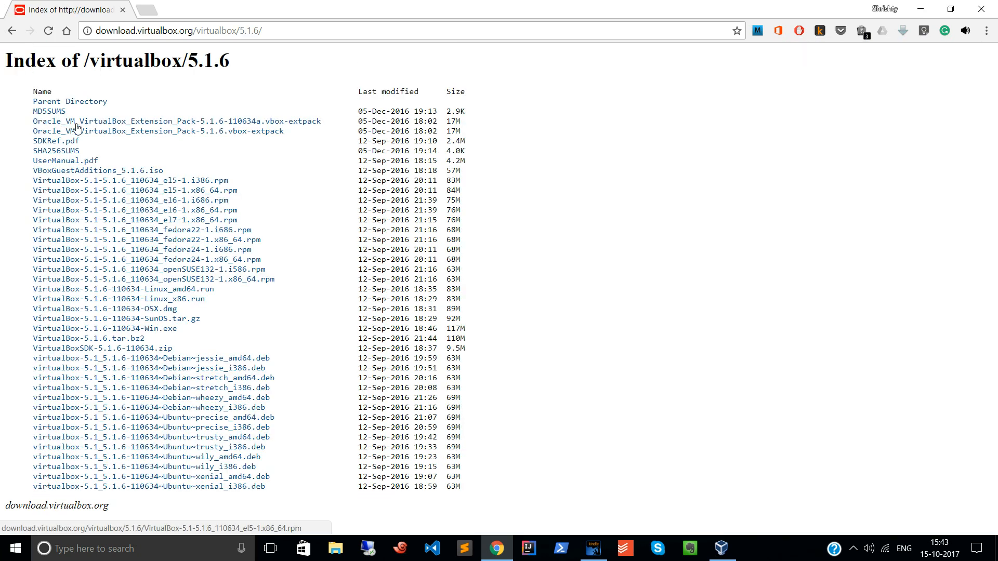
{"action": "left_click", "coordinate": [72, 175]}
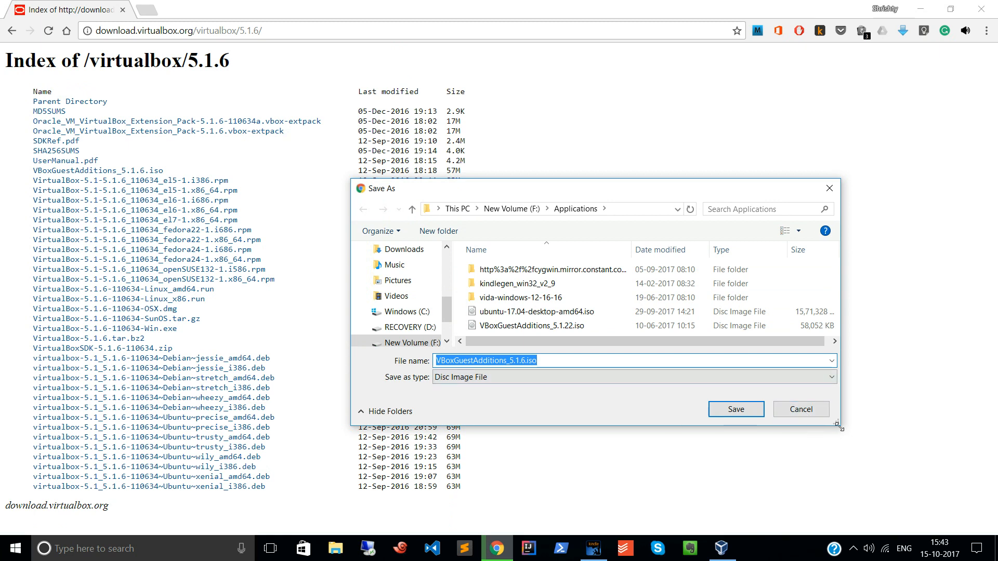
{"action": "left_click", "coordinate": [811, 411]}
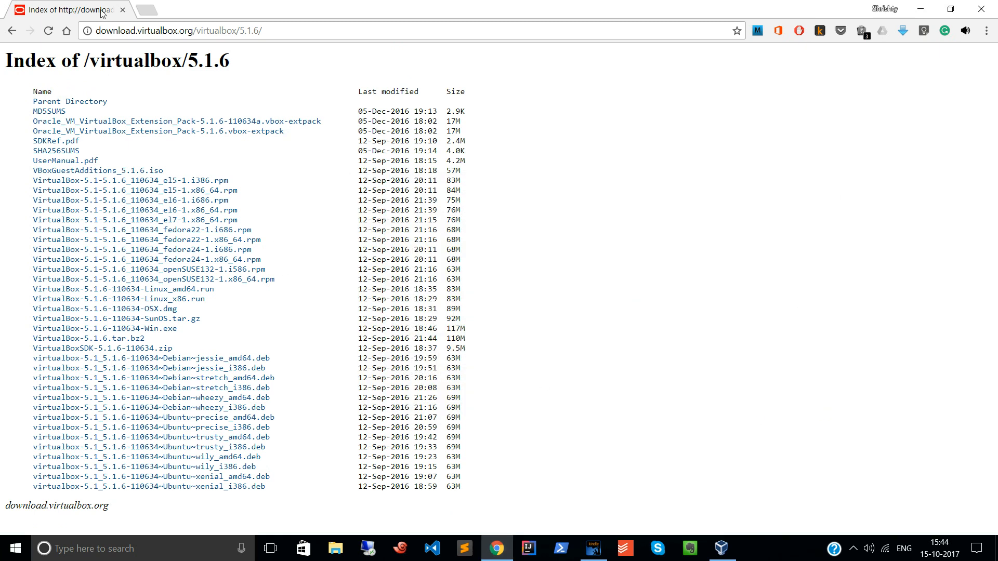
- In VirtualBox Manager, try to add an optical drive with VBoxGuestAdditions_5.1.22.iso to the ubuntu64 machine's IDE controller
{"action": "key", "text": "alt+Tab"}
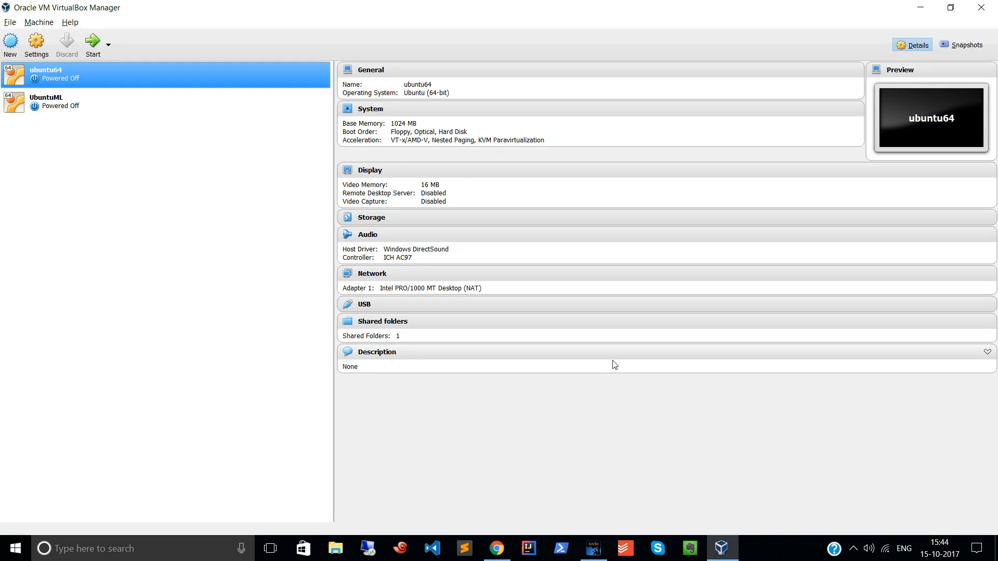
{"action": "left_click", "coordinate": [375, 224]}
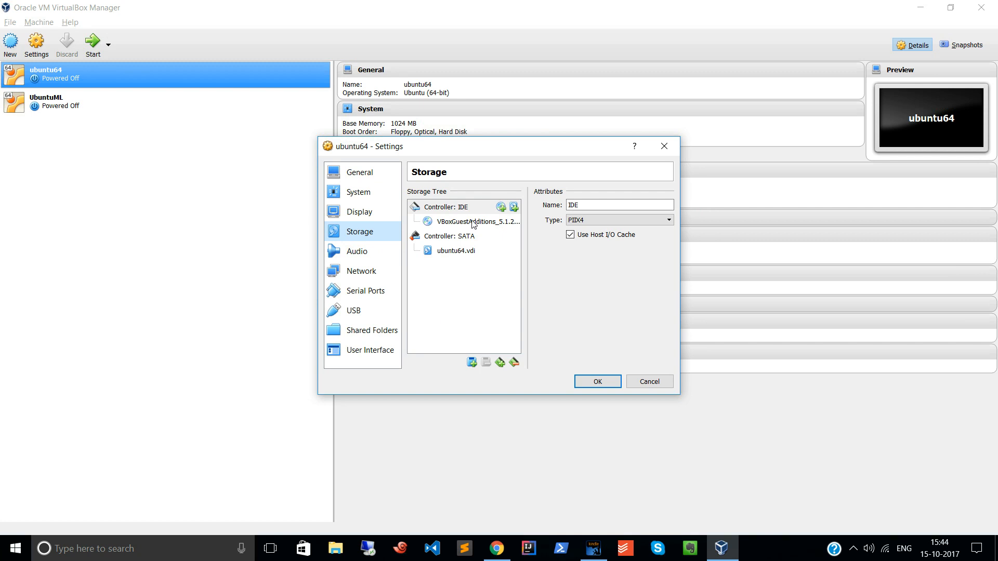
{"action": "left_click", "coordinate": [457, 210]}
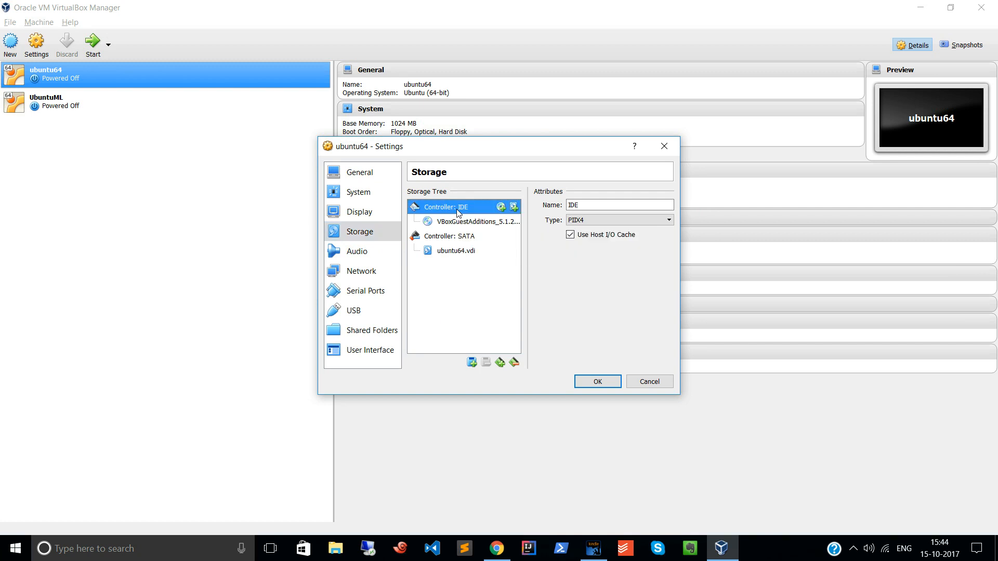
{"action": "left_click", "coordinate": [474, 364]}
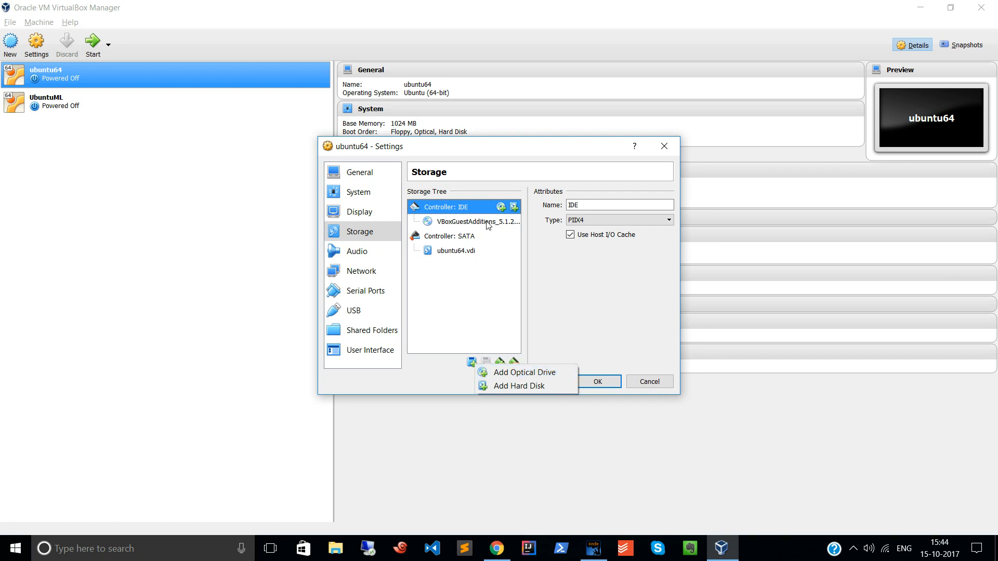
{"action": "left_click", "coordinate": [525, 373]}
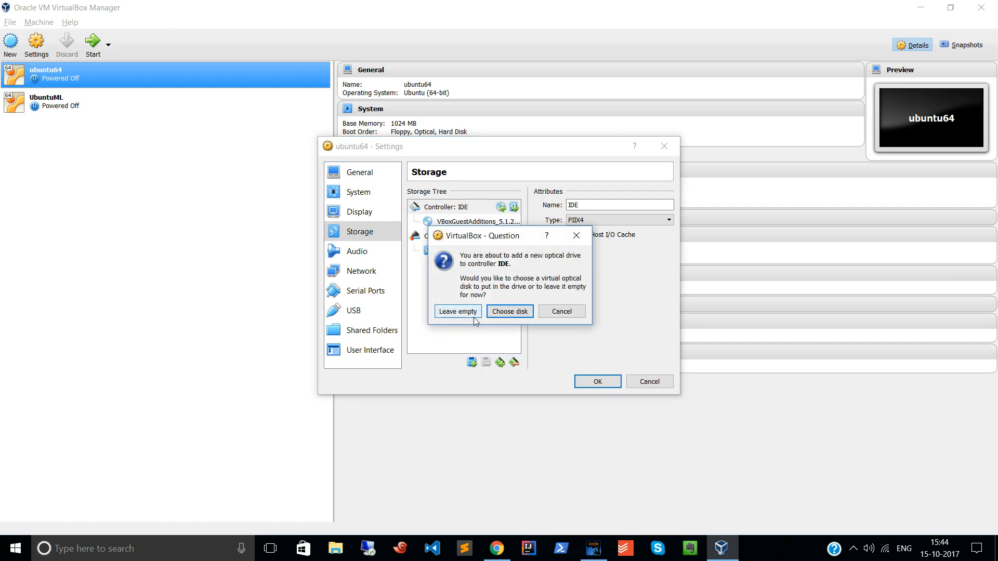
{"action": "left_click", "coordinate": [506, 315]}
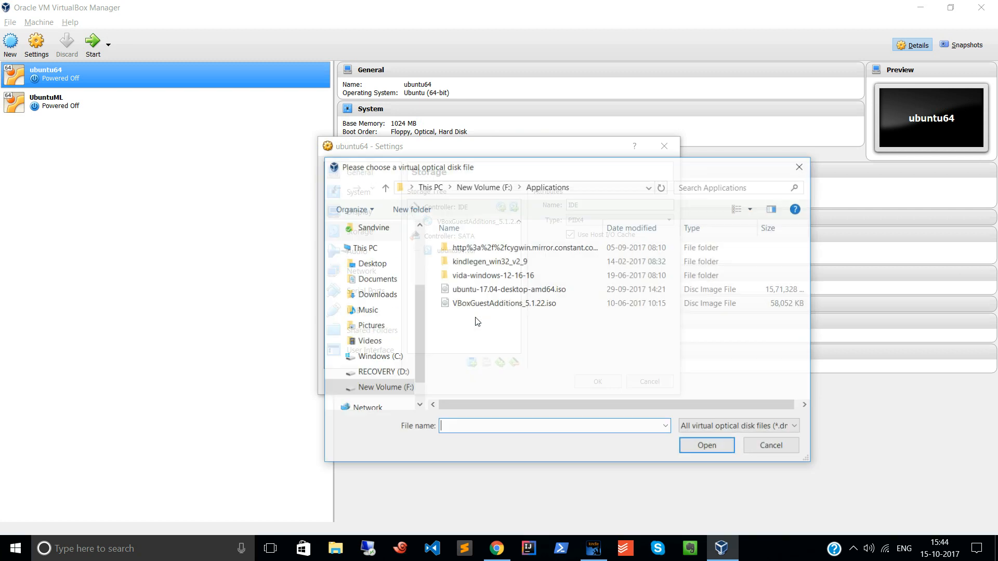
{"action": "left_click", "coordinate": [513, 311]}
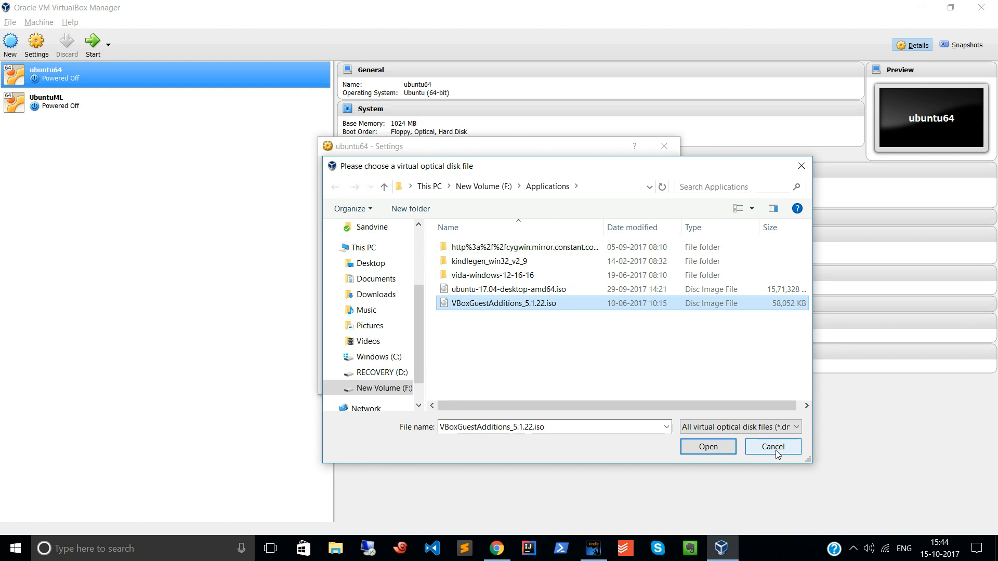
{"action": "key", "text": "Return"}
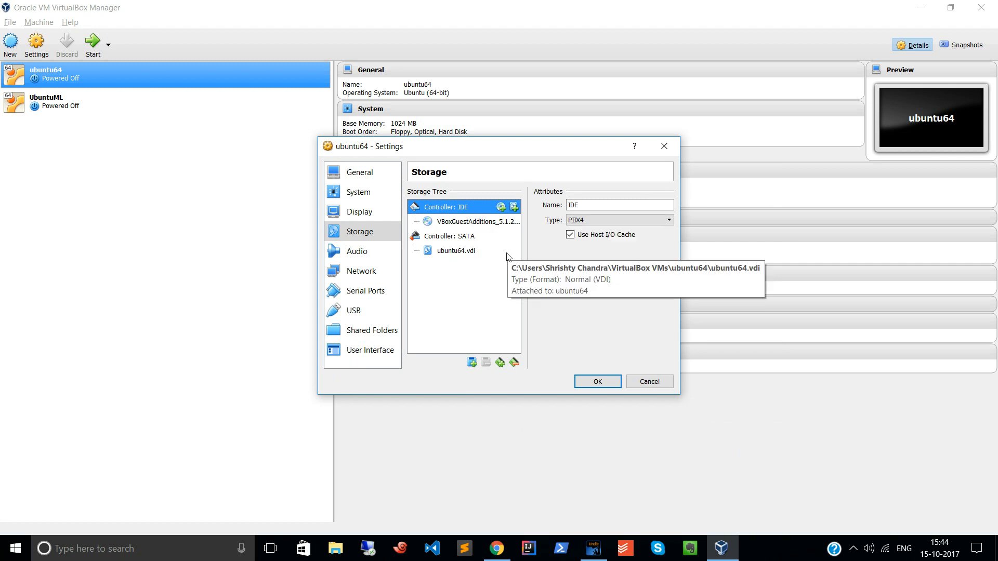
- Review the ubuntu64 machine's Audio, Network, Serial Ports, USB and Shared Folders settings
{"action": "left_click", "coordinate": [366, 253]}
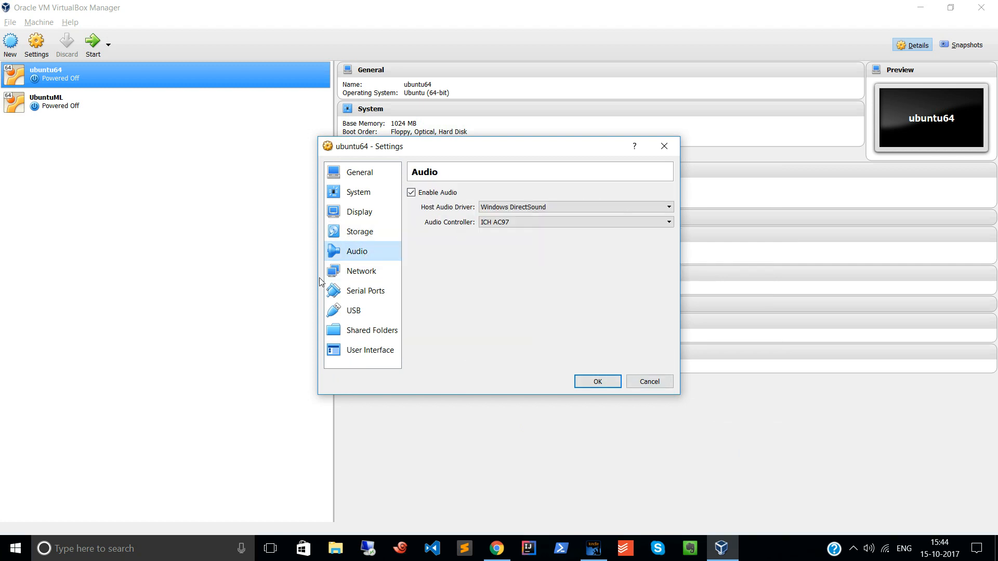
{"action": "left_click", "coordinate": [362, 270]}
{"action": "left_click", "coordinate": [359, 294]}
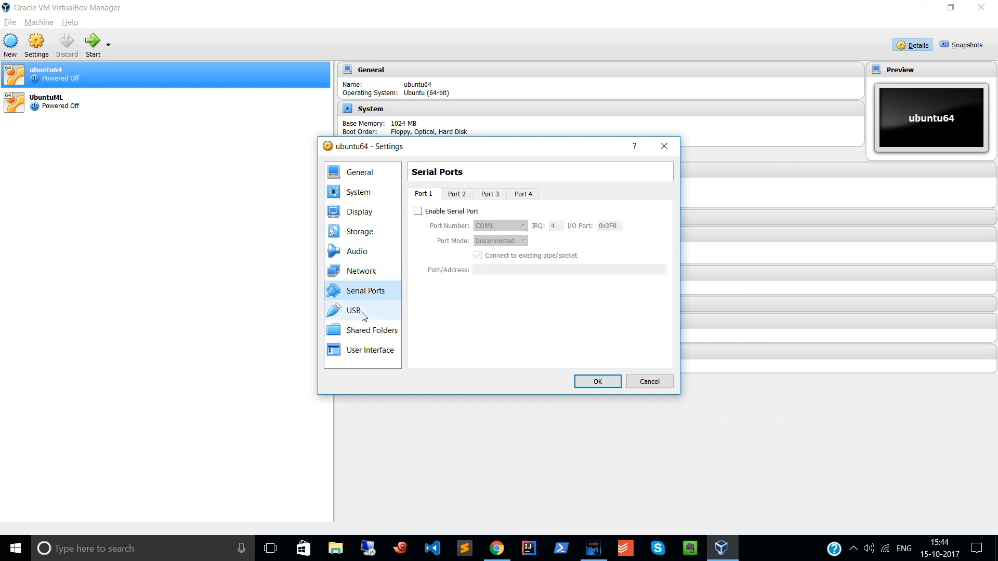
{"action": "left_click", "coordinate": [363, 312]}
{"action": "left_click", "coordinate": [365, 338]}
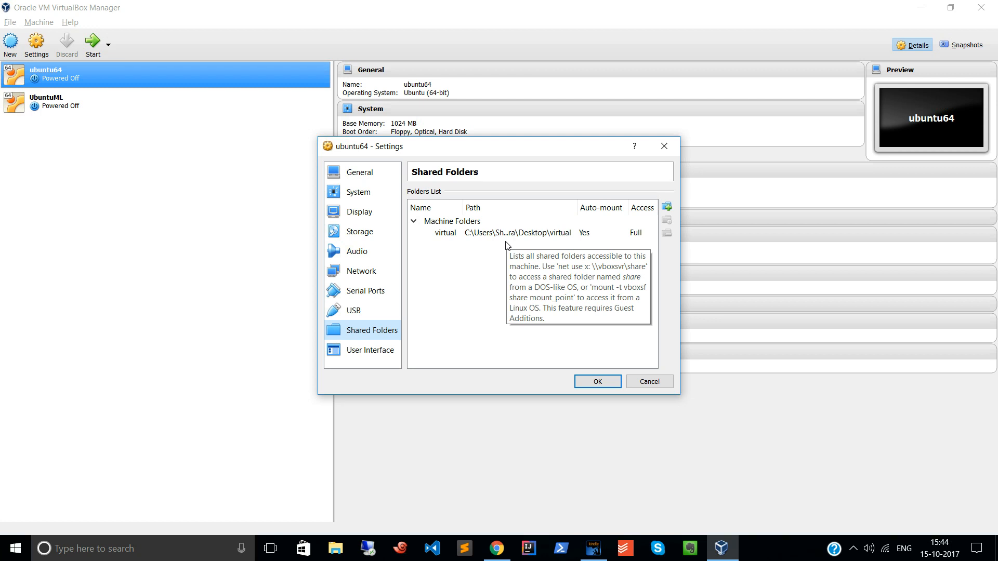
- Begin adding a shared folder with Auto-mount enabled and browse to the virtual folder on the Desktop, cancelling the folder selection
{"action": "left_click", "coordinate": [671, 209]}
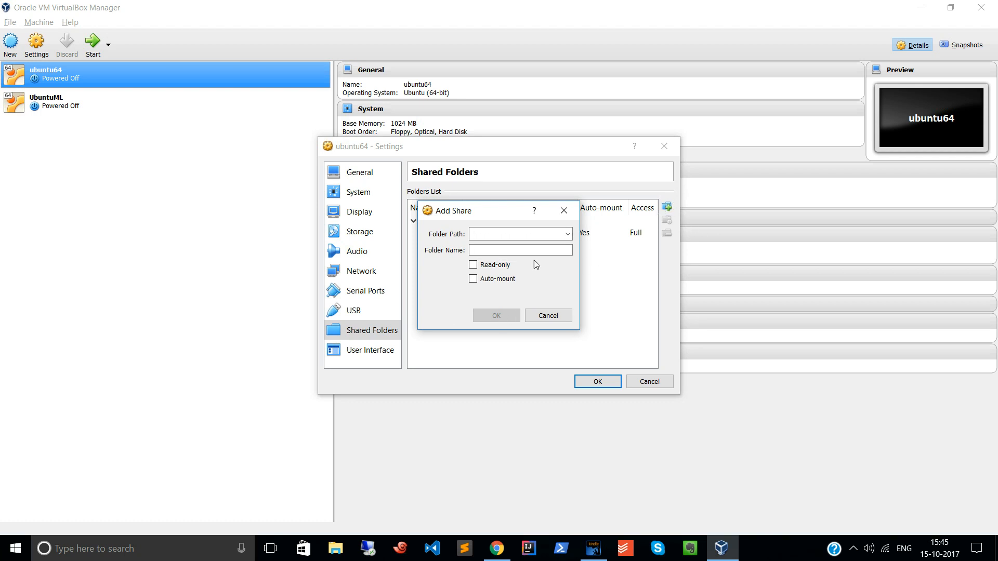
{"action": "left_click", "coordinate": [473, 279]}
{"action": "left_click", "coordinate": [541, 234]}
{"action": "left_click", "coordinate": [488, 255]}
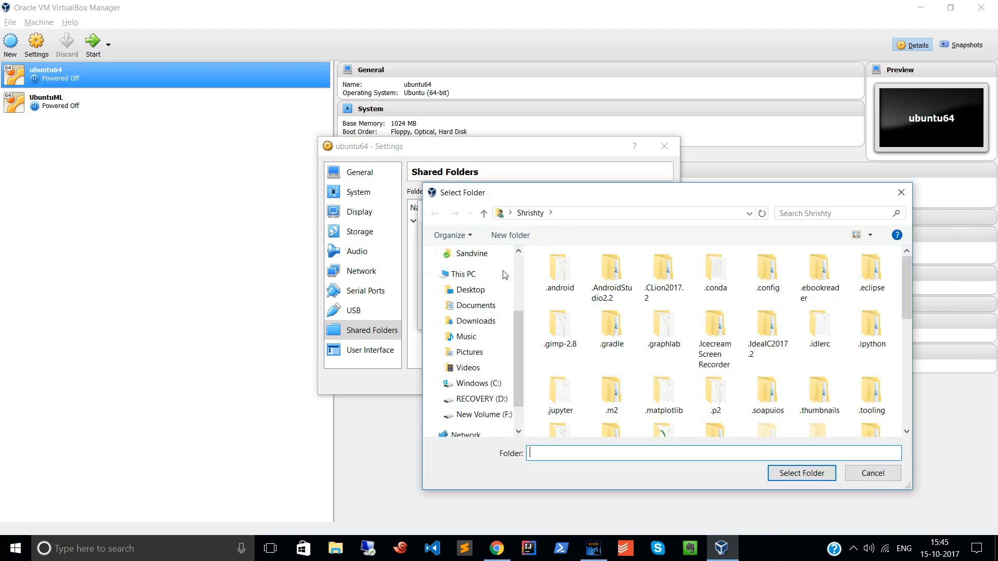
{"action": "left_click", "coordinate": [471, 289]}
{"action": "left_click", "coordinate": [722, 301]}
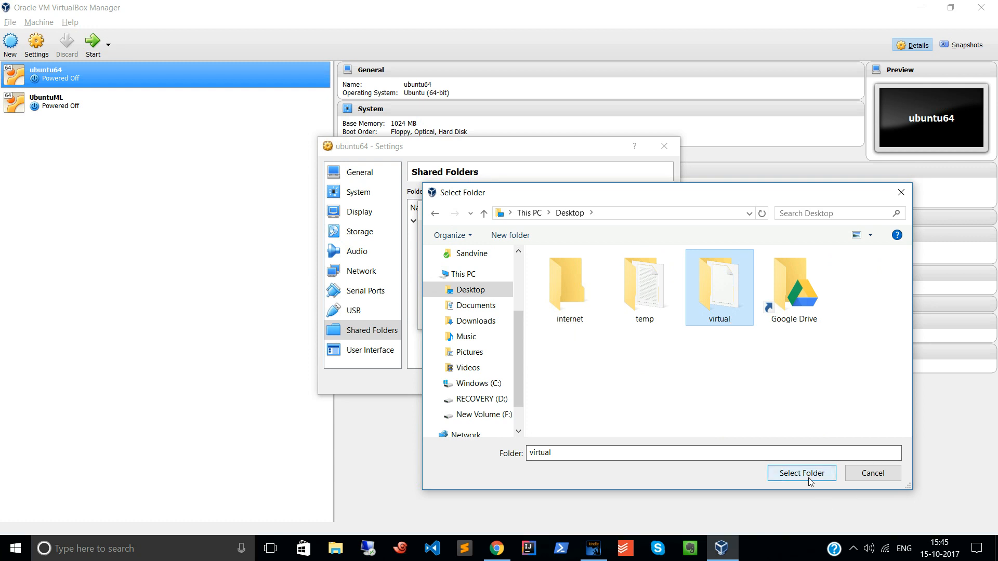
{"action": "left_click", "coordinate": [857, 474]}
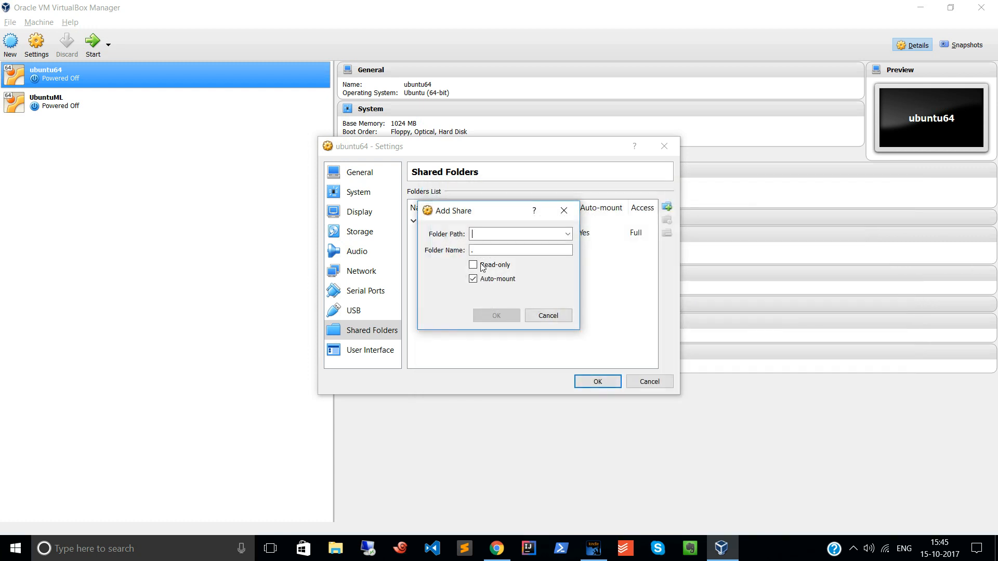
- Choose the Desktop's virtual folder as the new share's path and close the Add Share dialog without adding it
{"action": "left_click", "coordinate": [567, 234]}
{"action": "left_click", "coordinate": [545, 255]}
{"action": "left_click", "coordinate": [460, 289]}
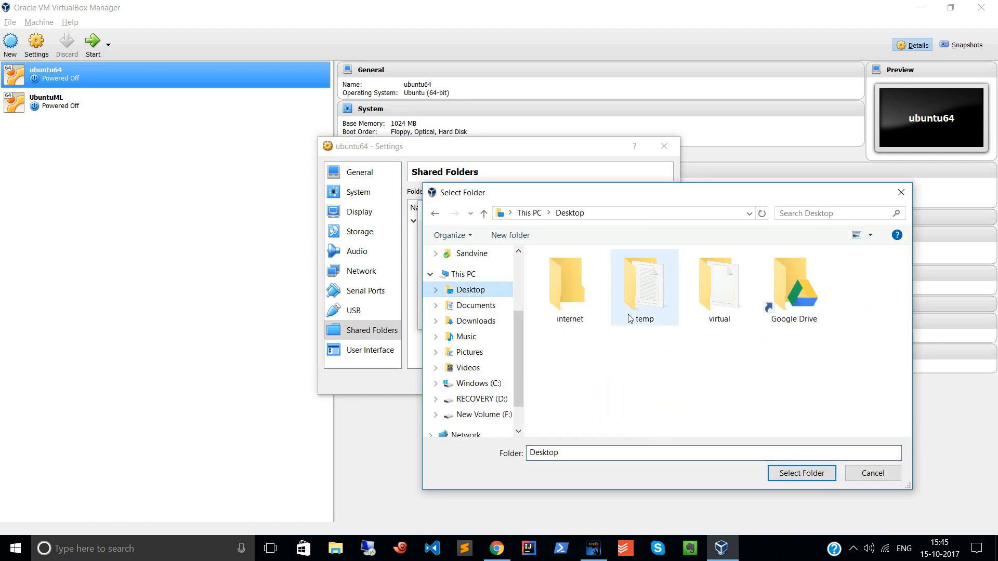
{"action": "left_click", "coordinate": [713, 301]}
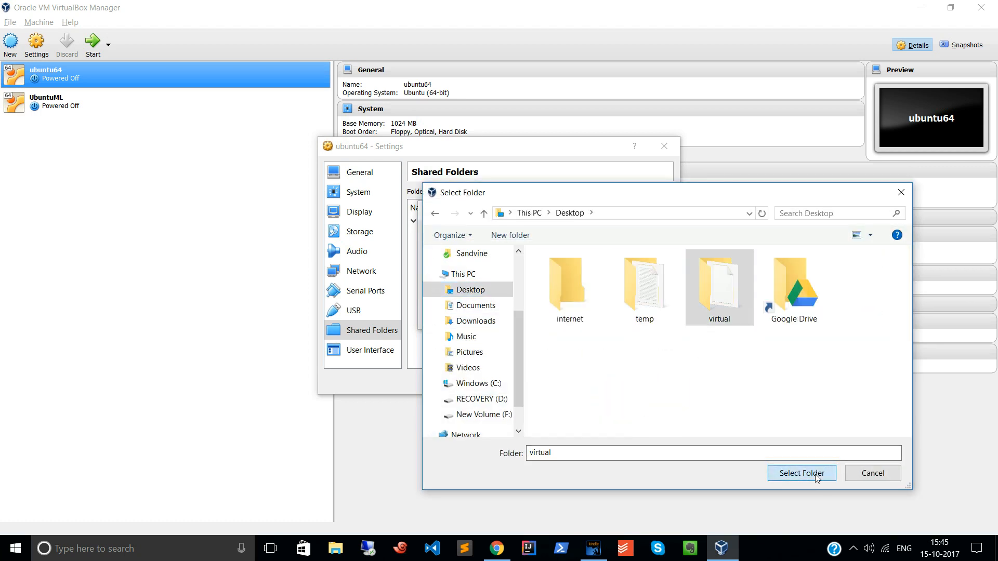
{"action": "left_click", "coordinate": [814, 473]}
{"action": "left_click", "coordinate": [489, 249]}
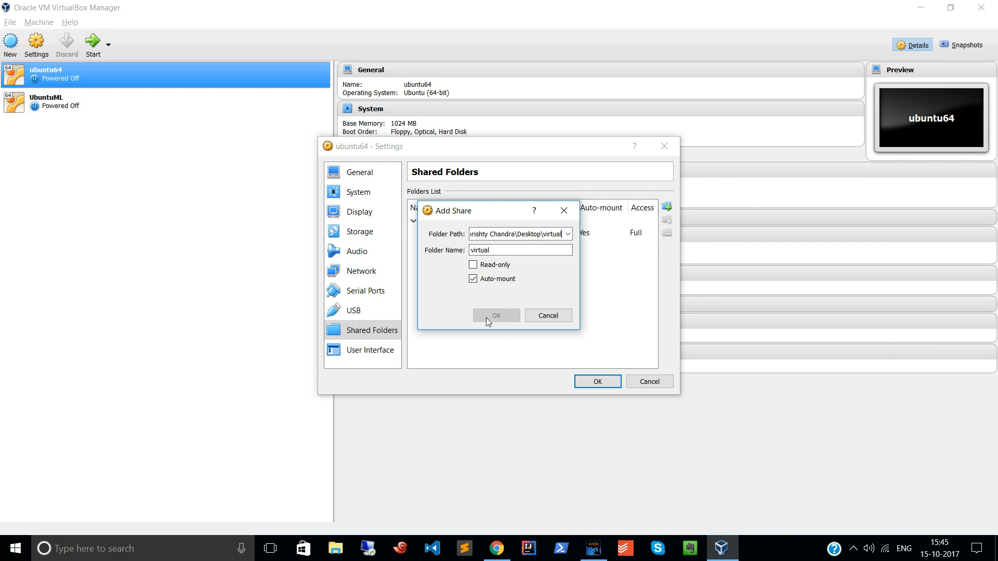
{"action": "left_click", "coordinate": [563, 212]}
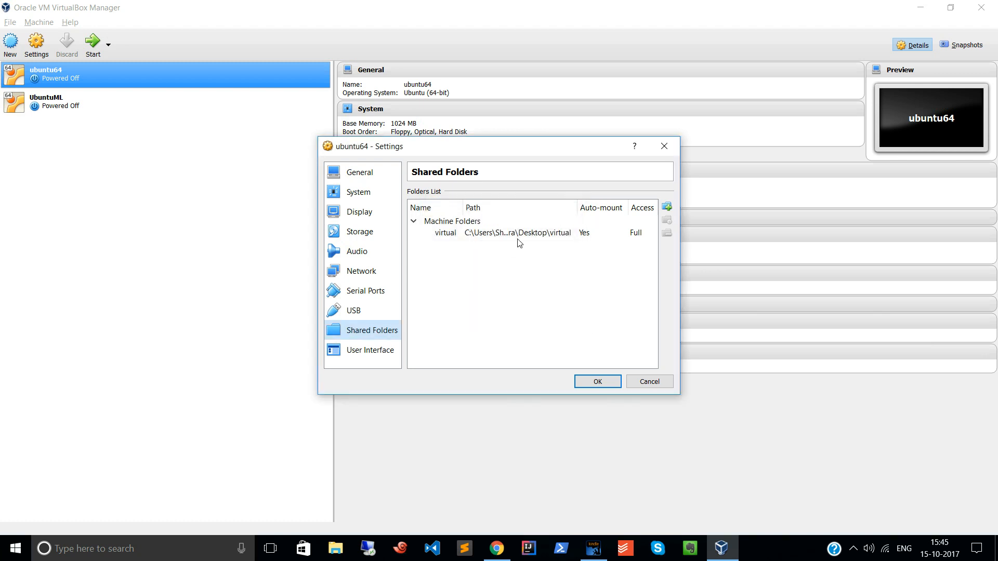
- Check the existing share and the User Interface settings, and save the settings to start the ubuntu64 machine
{"action": "left_click", "coordinate": [522, 235]}
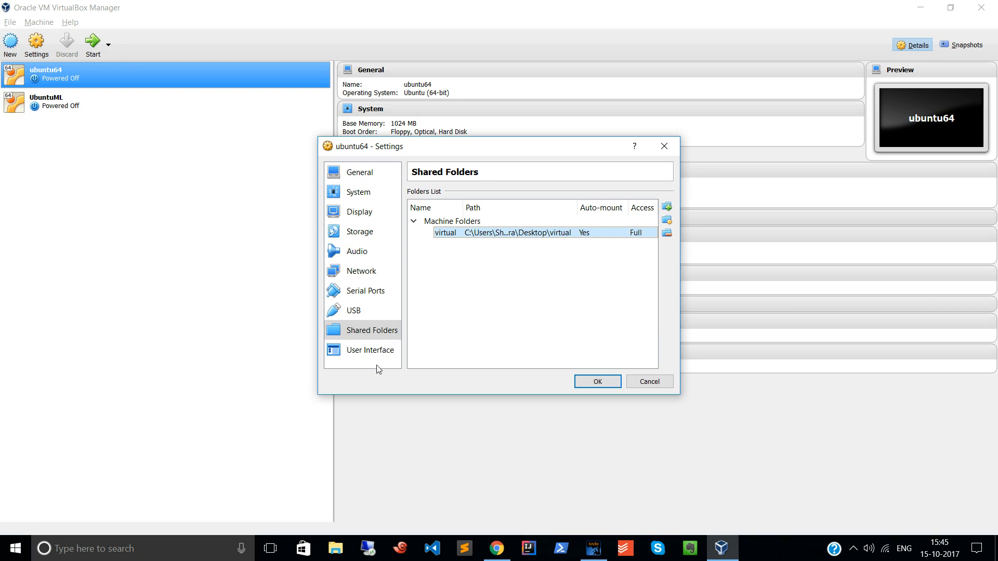
{"action": "left_click", "coordinate": [371, 348]}
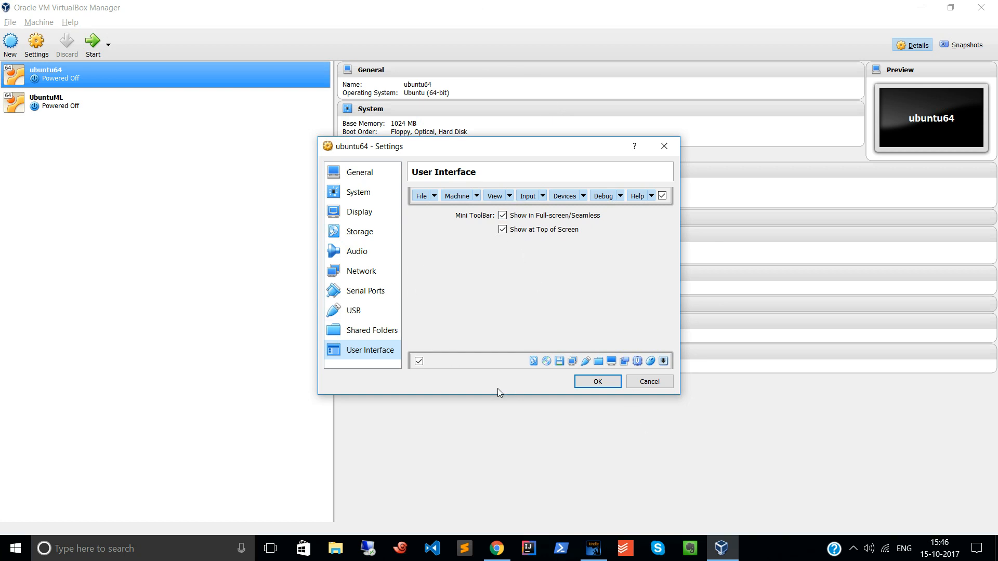
{"action": "left_click", "coordinate": [597, 381]}
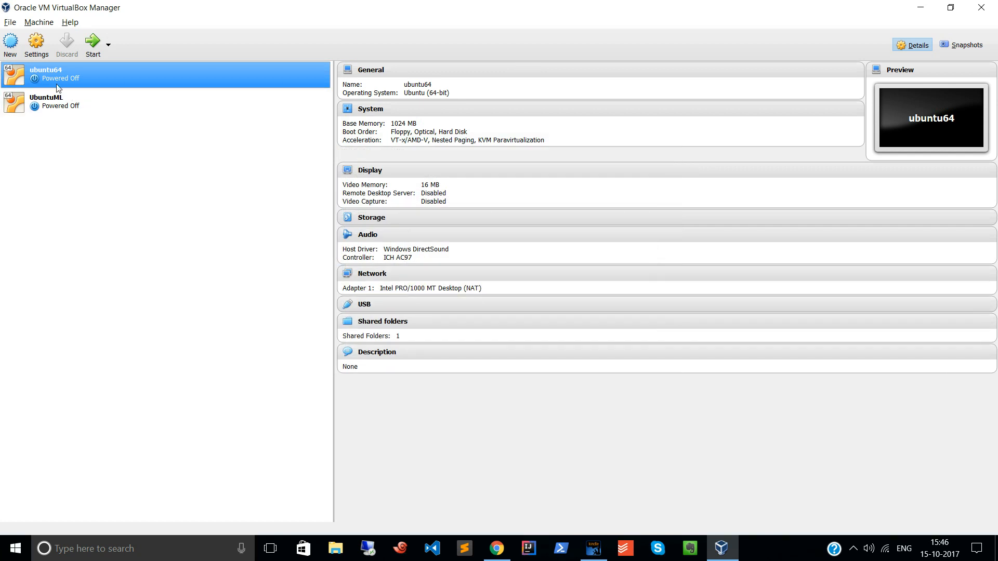
{"action": "double_click", "coordinate": [52, 79]}
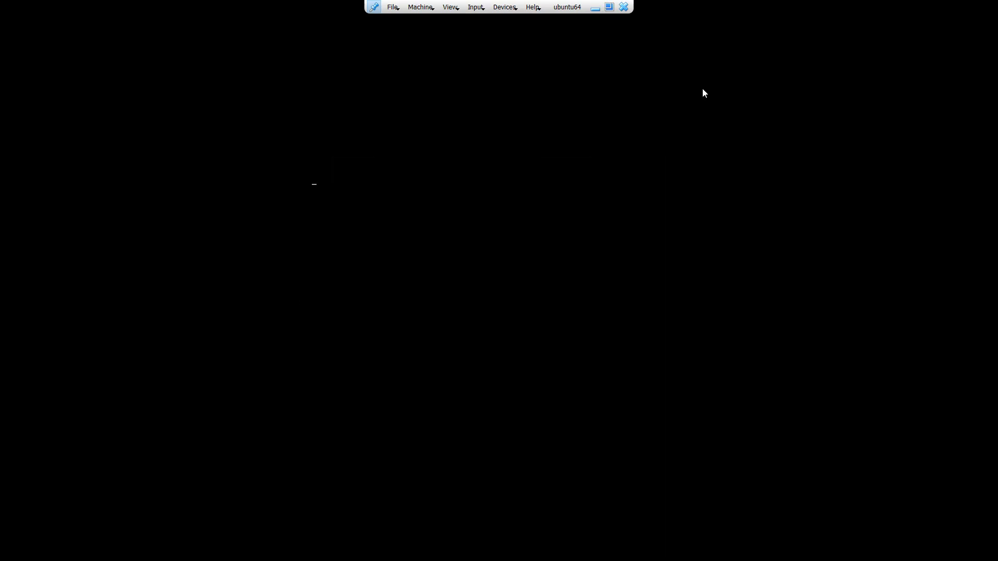
- Review the VirtualBox Preferences from the running machine, covering Extensions, Network, Display, Language, Update, Input and General, and close them
{"action": "left_click", "coordinate": [392, 8]}
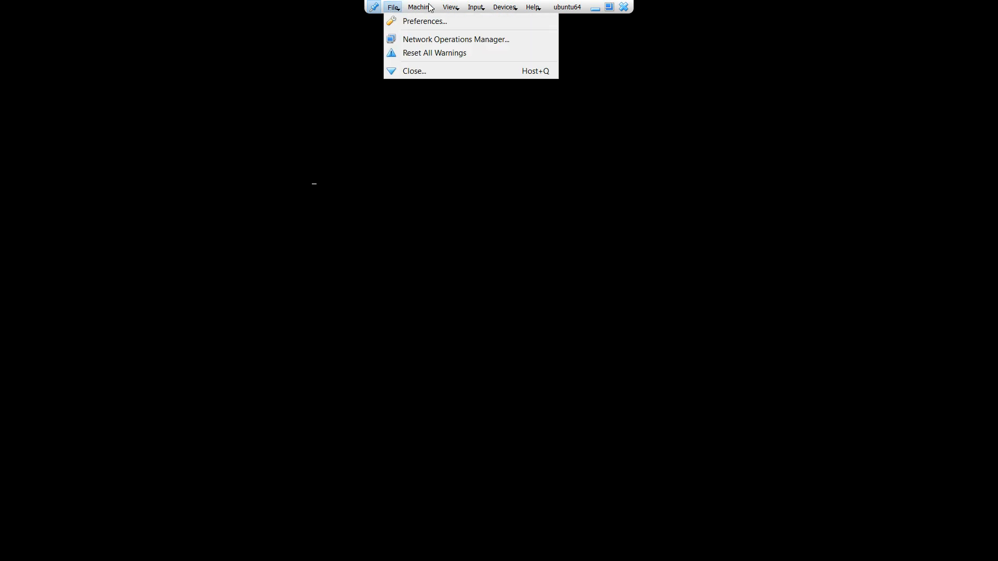
{"action": "left_click", "coordinate": [444, 23]}
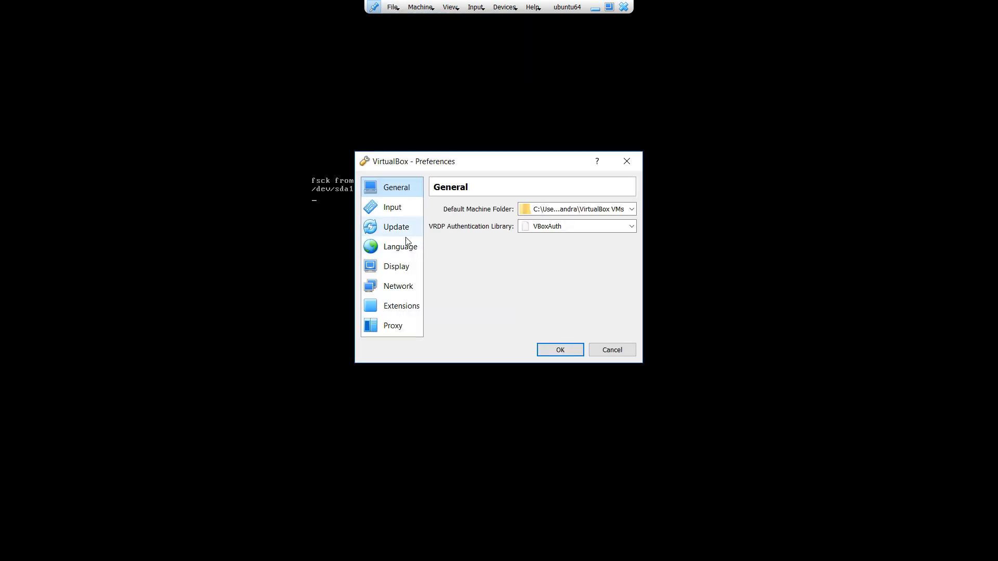
{"action": "left_click", "coordinate": [405, 308]}
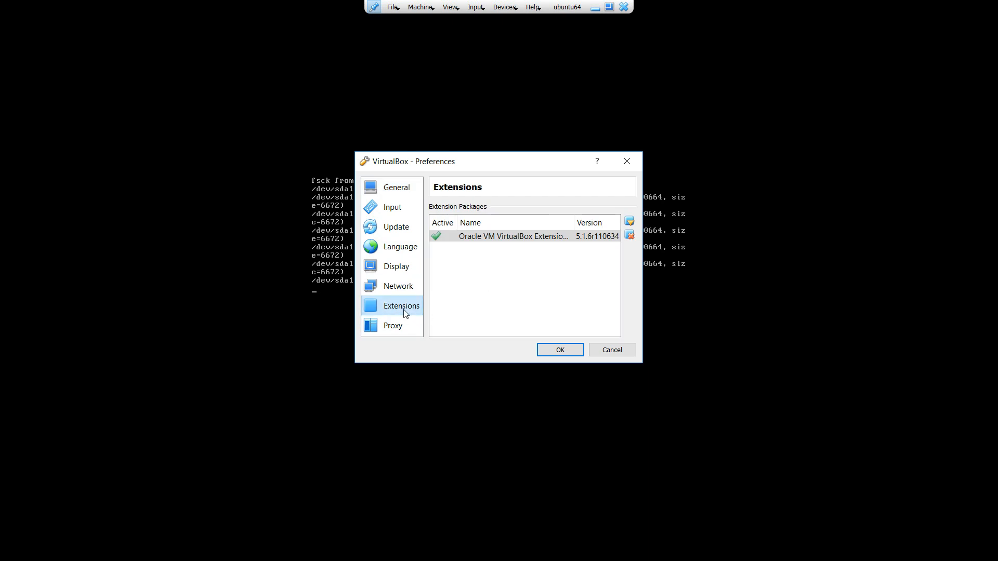
{"action": "left_click", "coordinate": [398, 286]}
{"action": "left_click", "coordinate": [397, 266]}
{"action": "left_click", "coordinate": [399, 247]}
{"action": "left_click", "coordinate": [400, 227]}
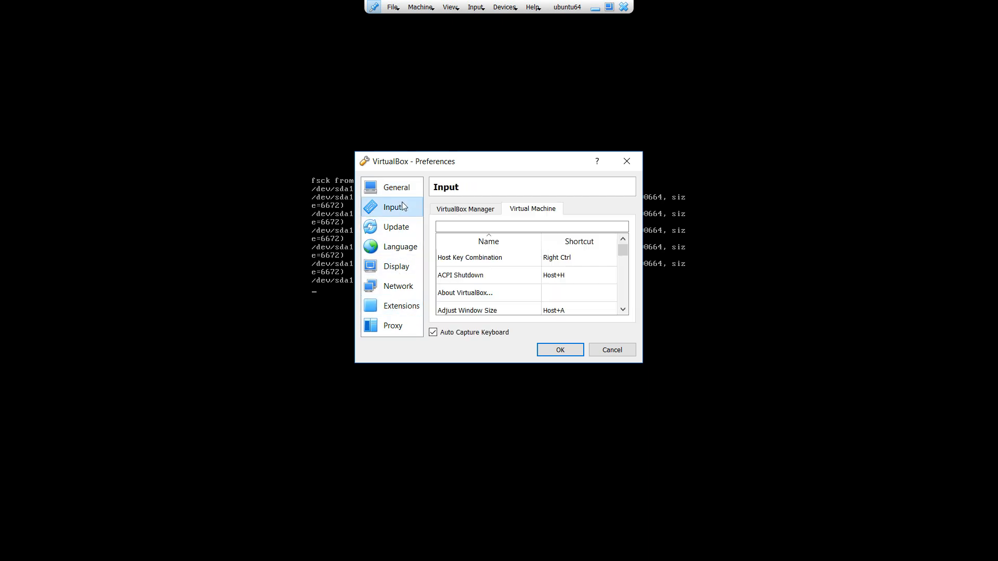
{"action": "left_click", "coordinate": [404, 207]}
{"action": "left_click", "coordinate": [395, 188]}
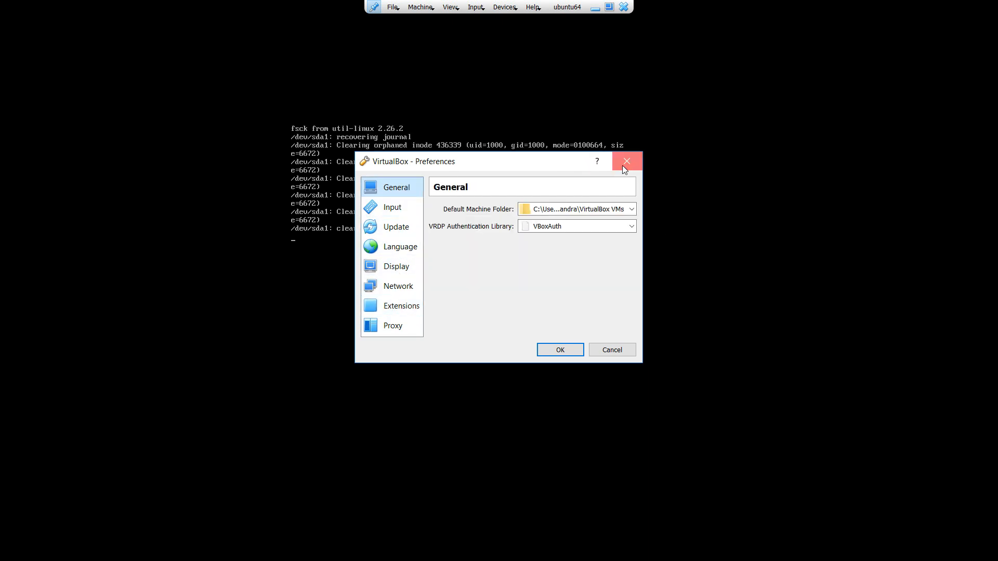
{"action": "left_click", "coordinate": [627, 162]}
- Review the running machine's System, Display and User Interface settings, including the Mini ToolBar options, and close the settings
{"action": "left_click", "coordinate": [398, 8]}
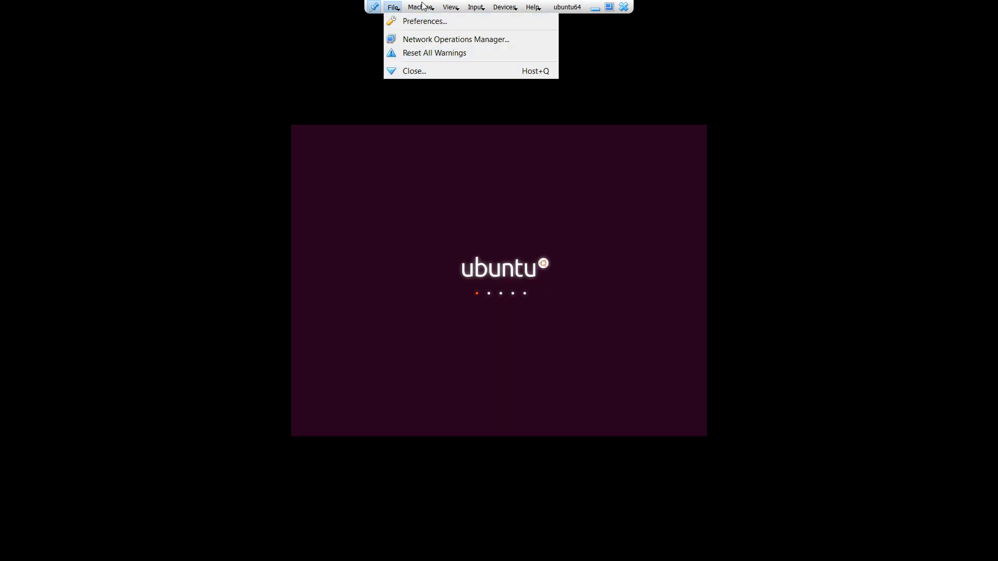
{"action": "mouse_move", "coordinate": [425, 7]}
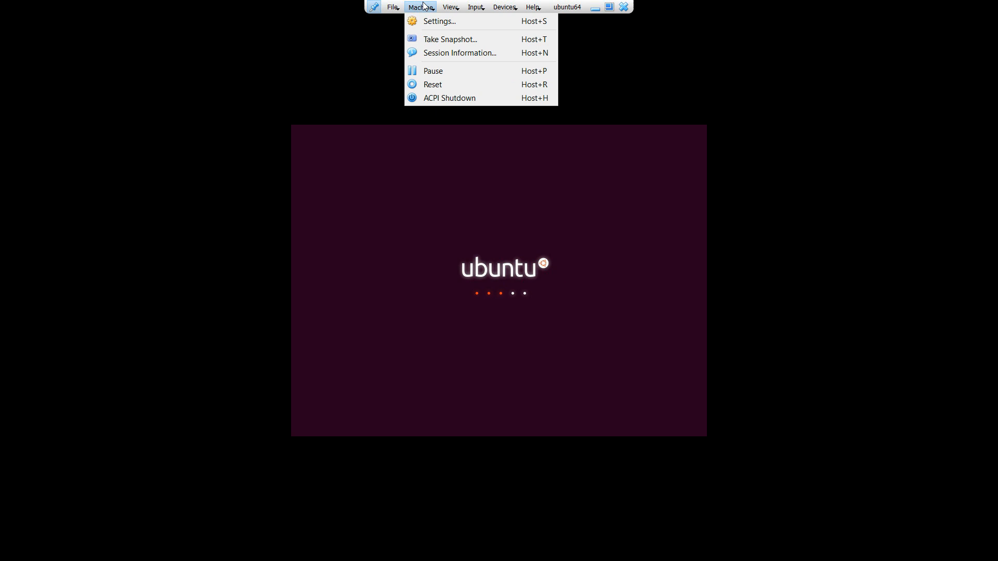
{"action": "left_click", "coordinate": [446, 25]}
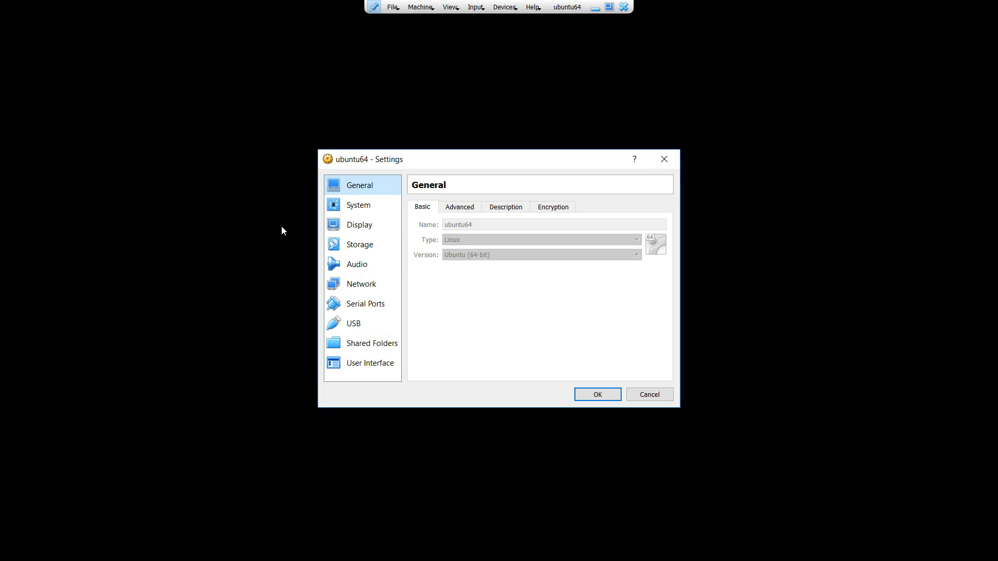
{"action": "left_click", "coordinate": [353, 205]}
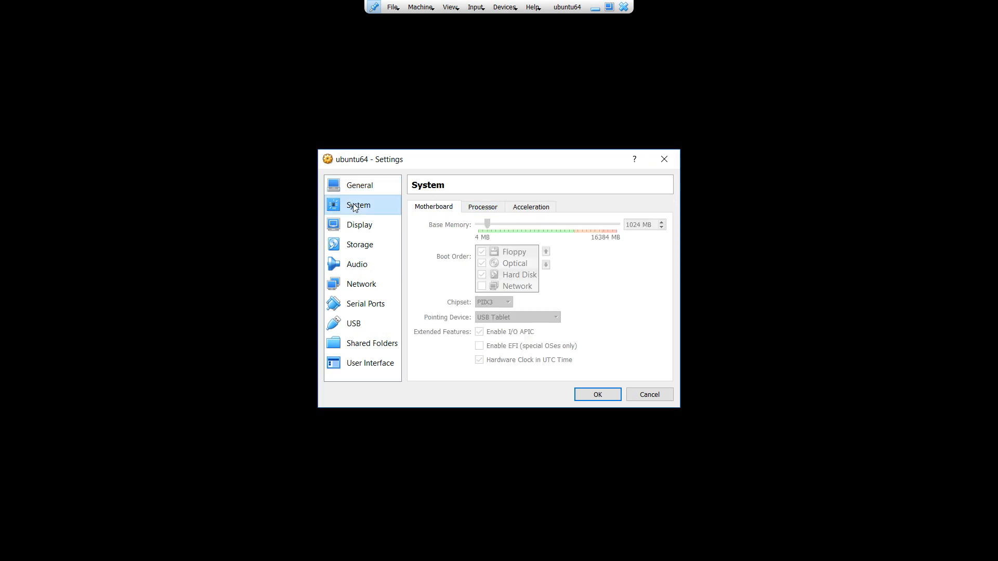
{"action": "left_click", "coordinate": [356, 234]}
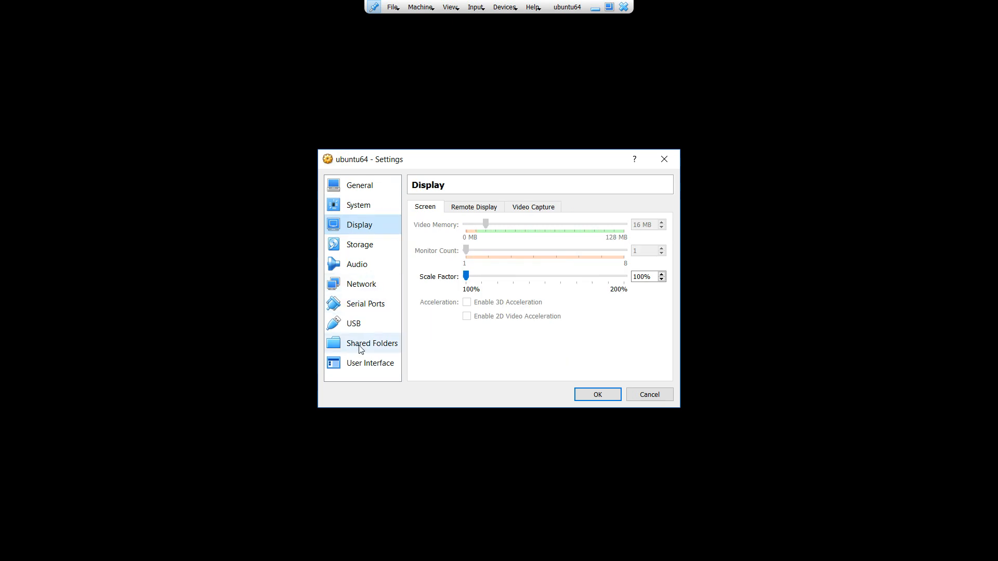
{"action": "left_click", "coordinate": [358, 369]}
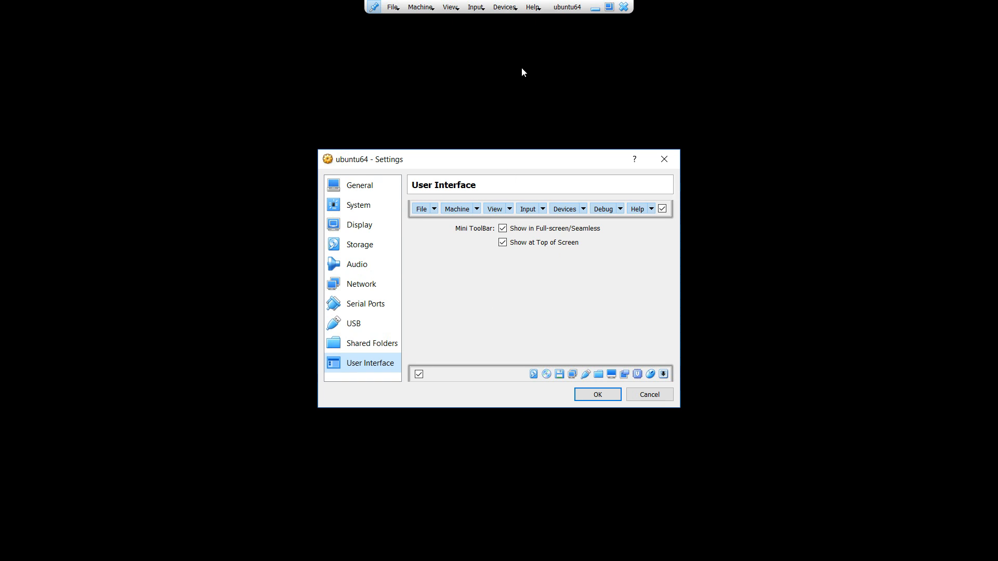
{"action": "left_click", "coordinate": [503, 242]}
{"action": "left_click", "coordinate": [503, 230]}
{"action": "left_click", "coordinate": [612, 395]}
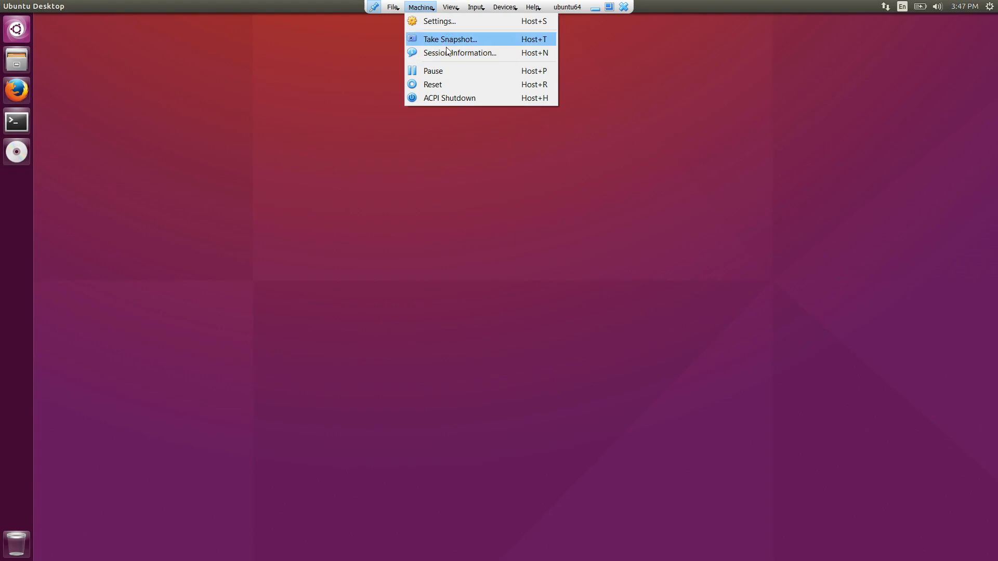
- Switch the ubuntu64 display to Scaled Mode and return it to full-screen mode
{"action": "mouse_move", "coordinate": [457, 10]}
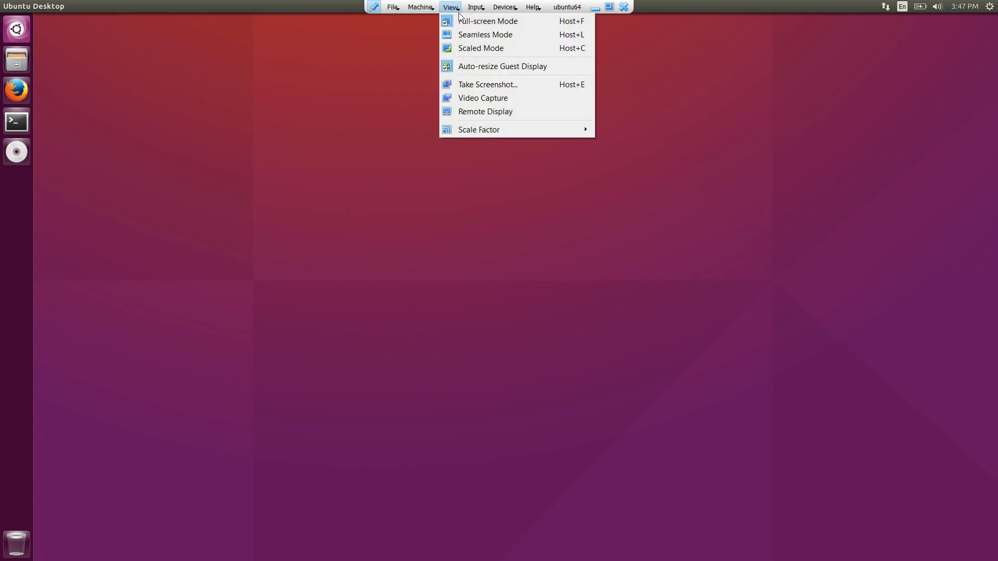
{"action": "left_click", "coordinate": [471, 48]}
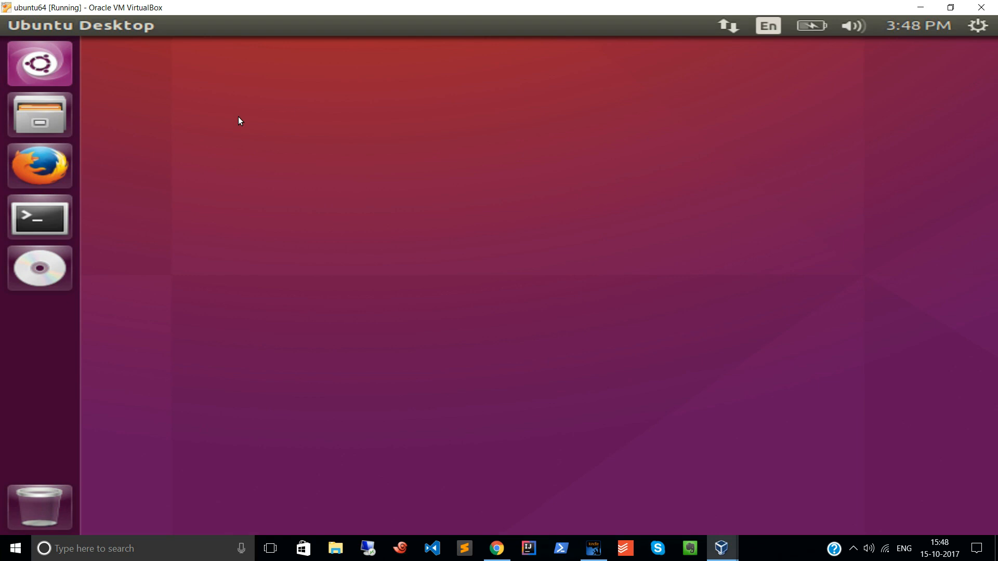
{"action": "key", "text": "ctrl+f"}
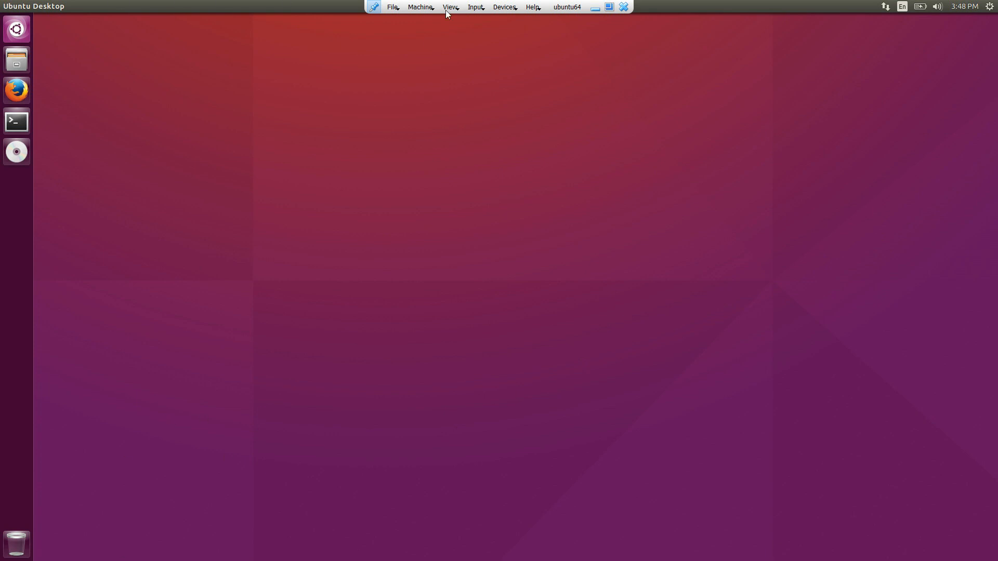
- Check the machine's optical drive and shared folder options, and try to insert the Guest Additions CD image, declining the forced insertion
{"action": "left_click", "coordinate": [507, 7]}
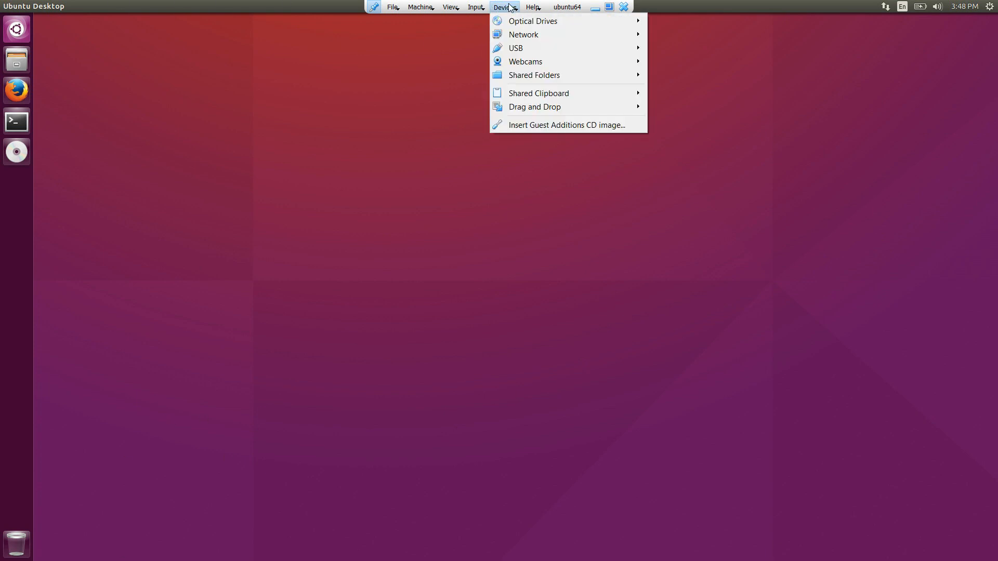
{"action": "mouse_move", "coordinate": [528, 22]}
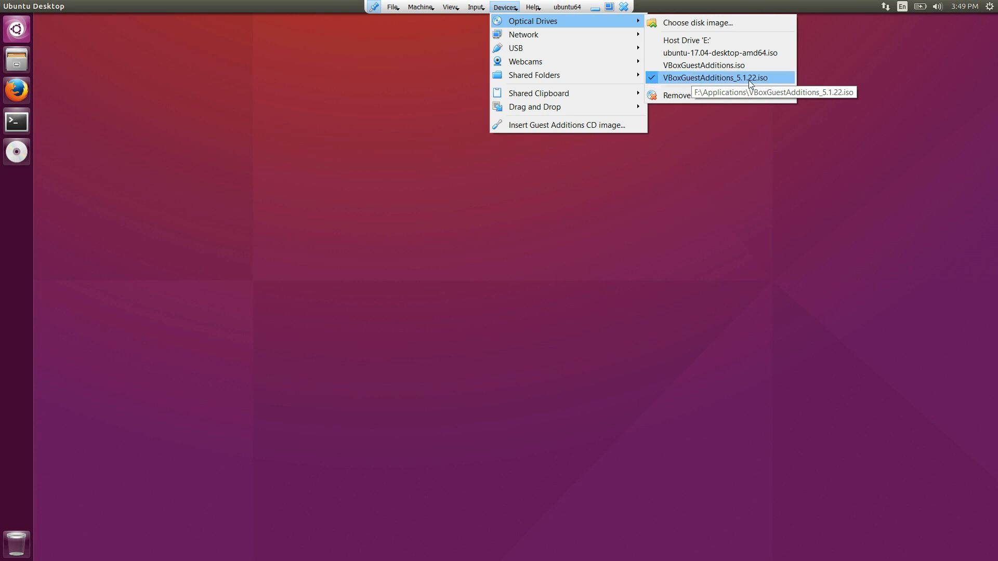
{"action": "mouse_move", "coordinate": [535, 77]}
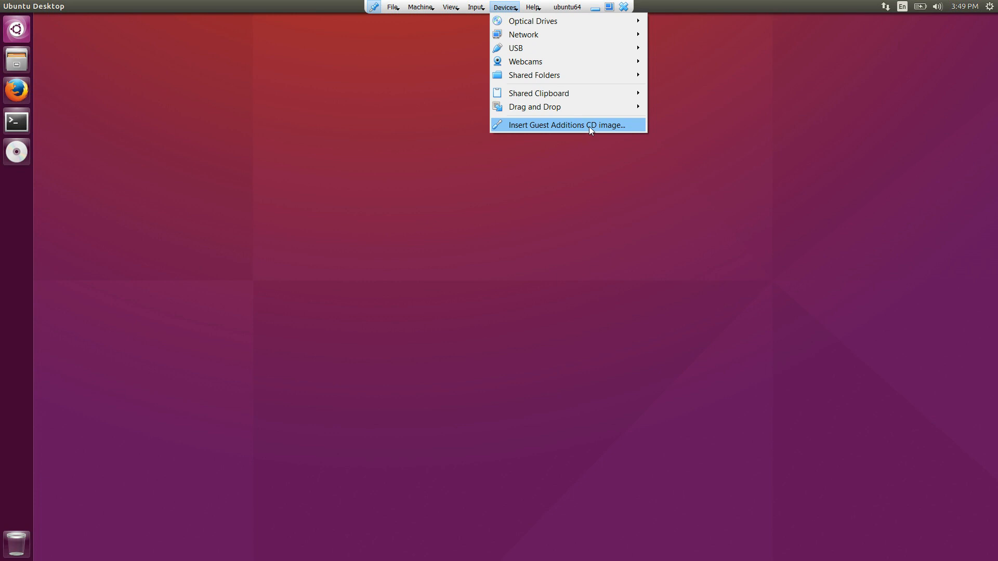
{"action": "mouse_move", "coordinate": [568, 108]}
{"action": "left_click", "coordinate": [576, 126]}
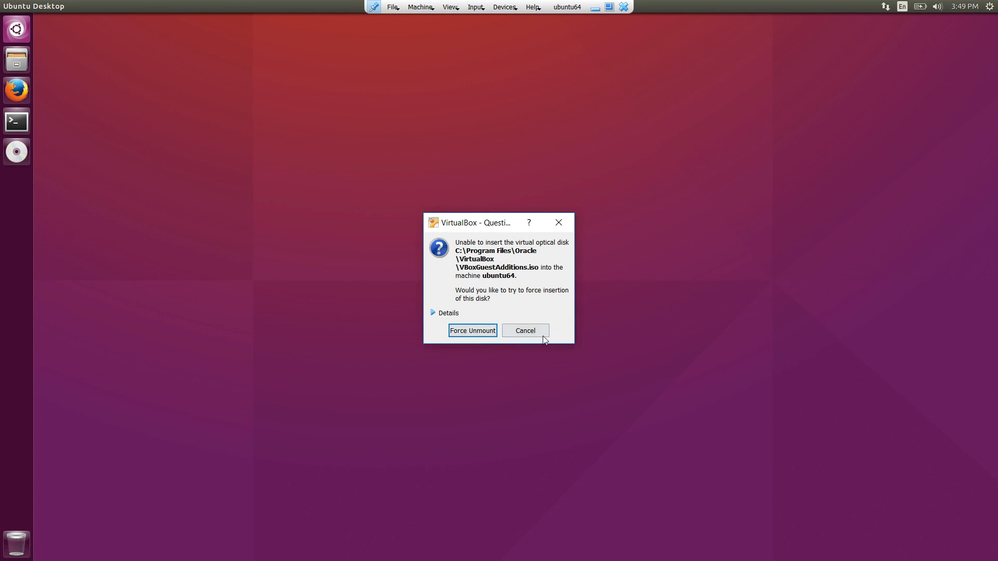
{"action": "left_click", "coordinate": [564, 228]}
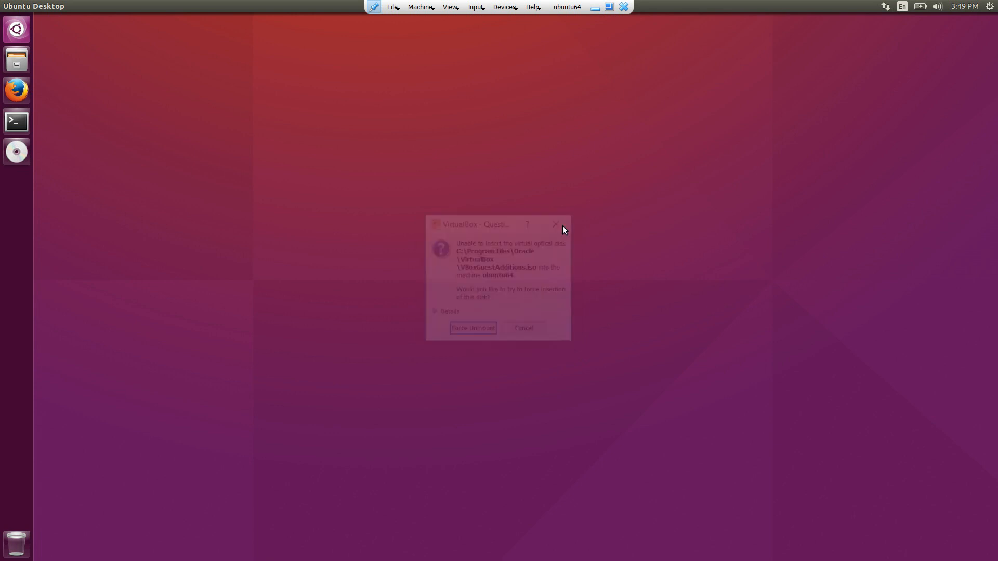
{"action": "left_click", "coordinate": [541, 8]}
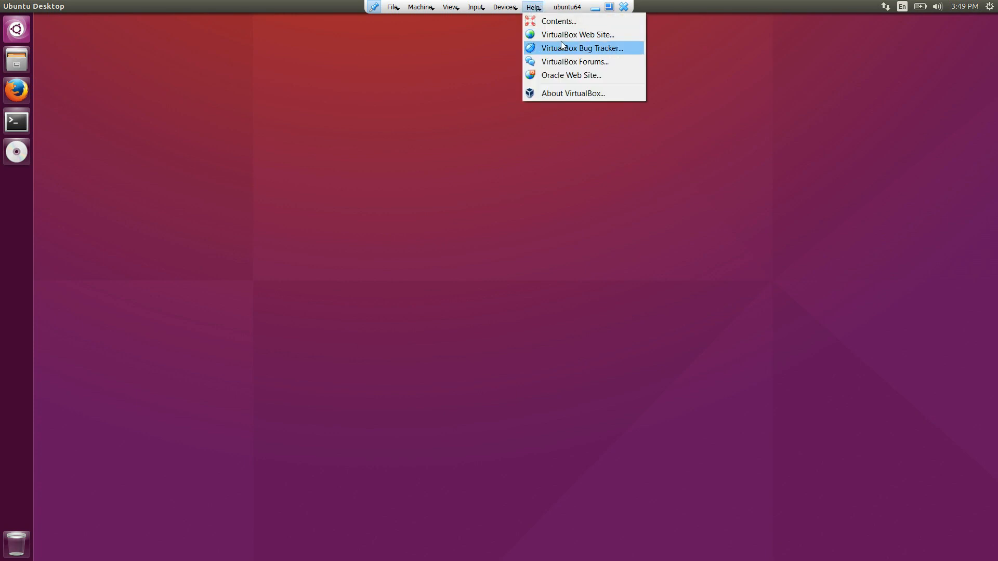
{"action": "left_click", "coordinate": [534, 408]}
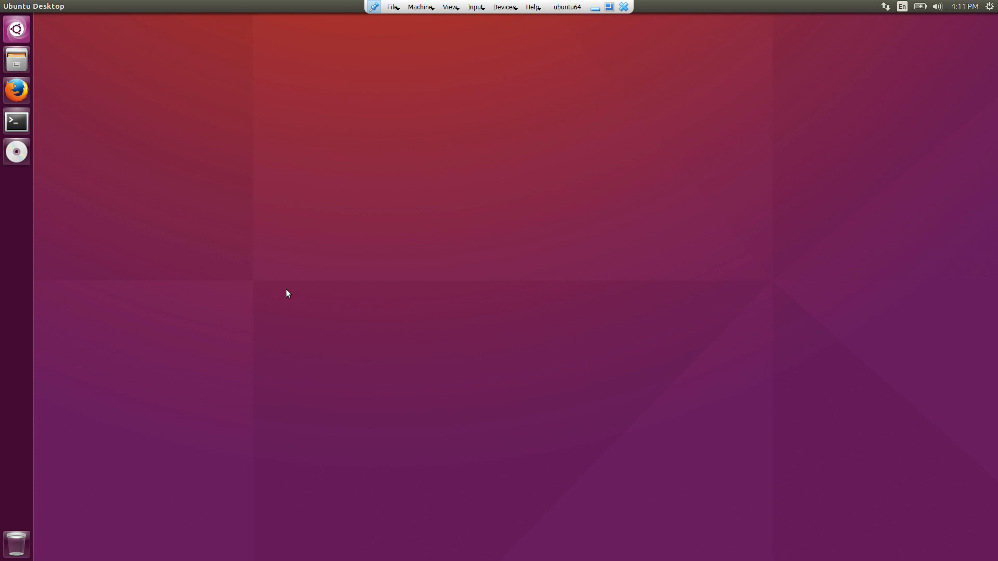
- Open the sf_virtual shared folder in the Ubuntu file manager and look inside its cpp folder
{"action": "left_click", "coordinate": [12, 58]}
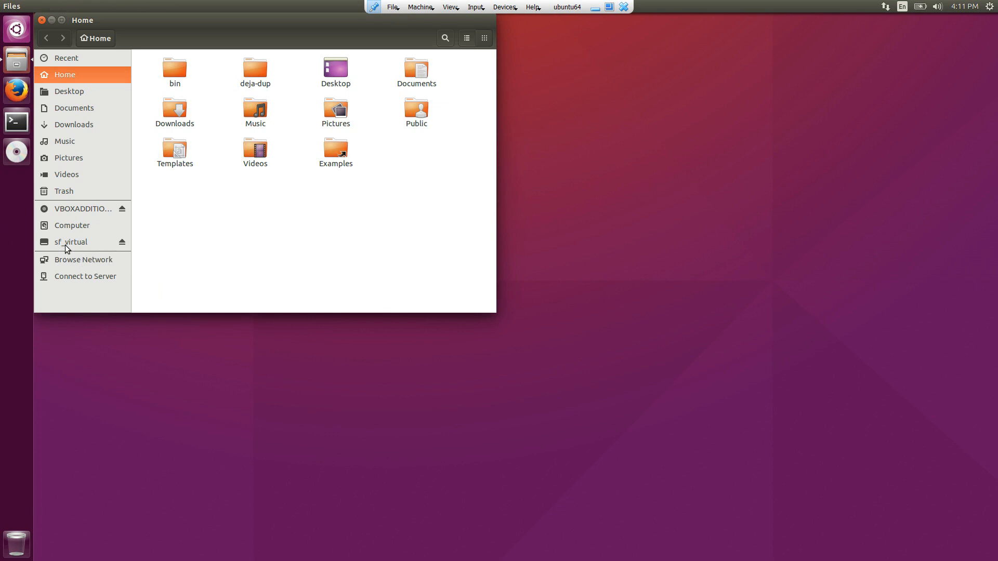
{"action": "left_click", "coordinate": [65, 245]}
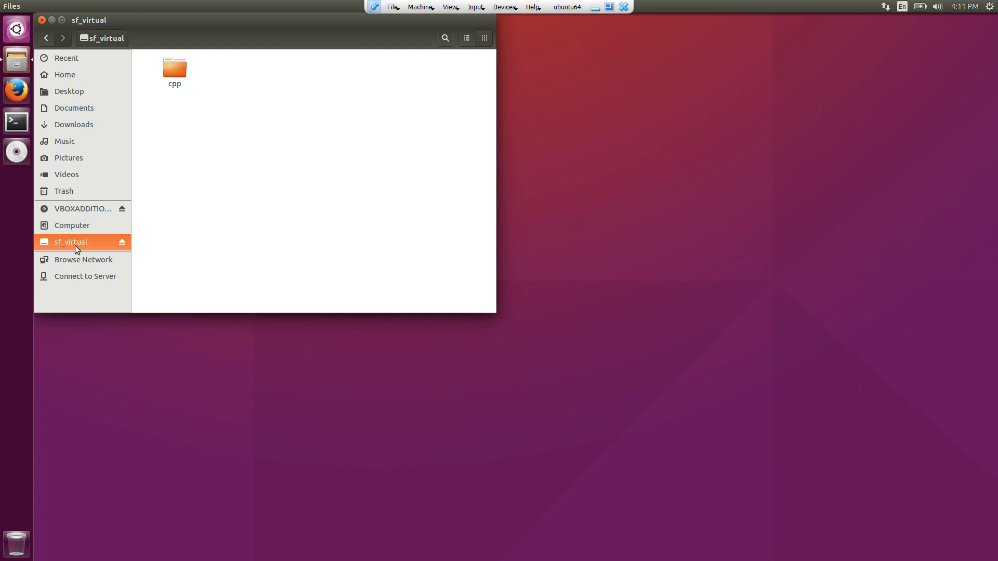
{"action": "left_click", "coordinate": [176, 71]}
{"action": "left_click", "coordinate": [168, 123]}
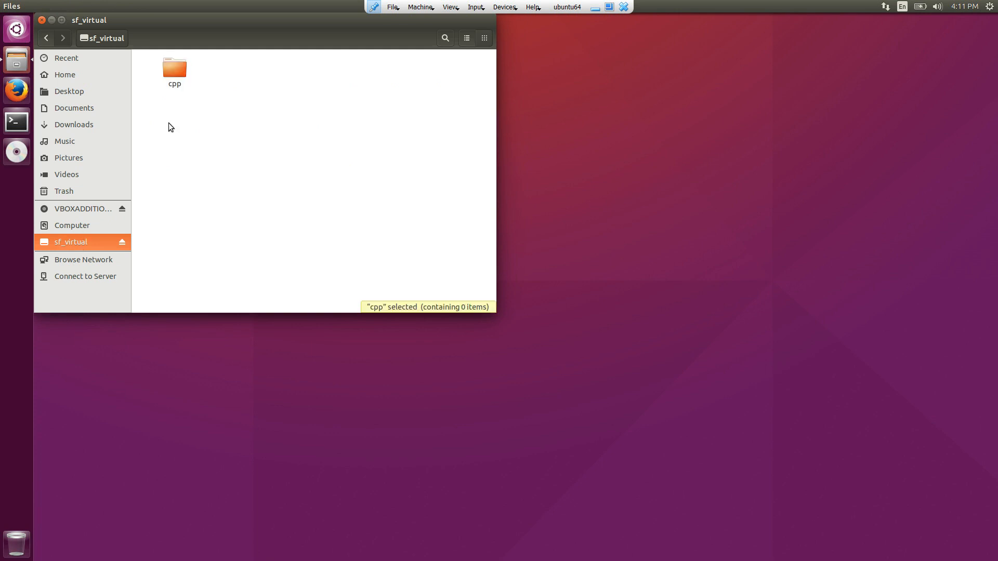
{"action": "double_click", "coordinate": [177, 72]}
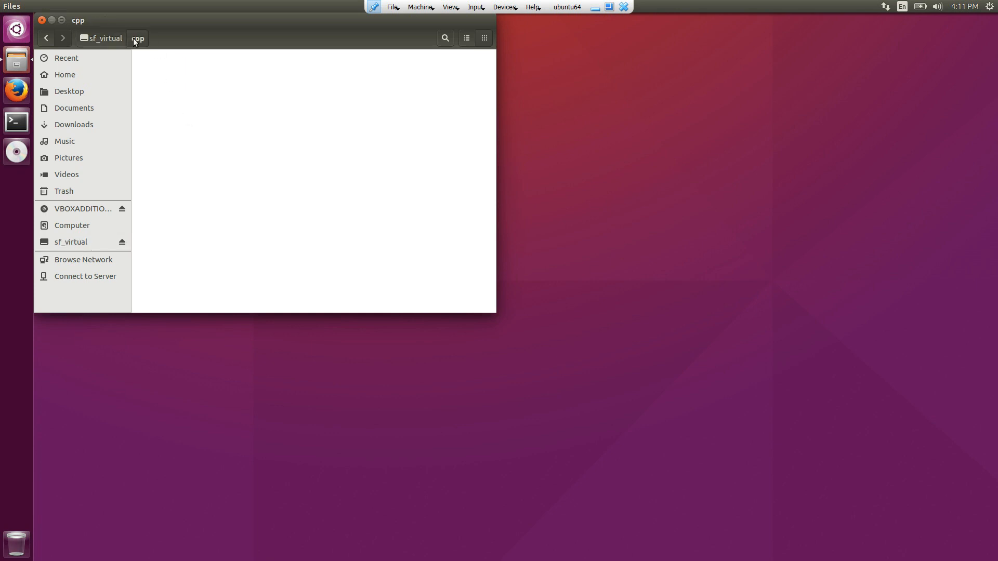
{"action": "left_click", "coordinate": [101, 43]}
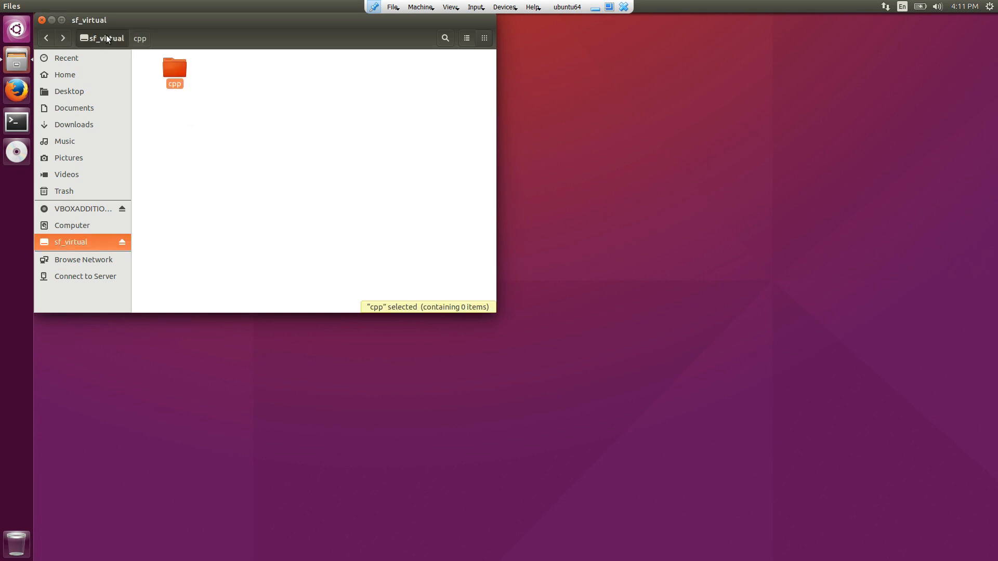
- Switch to the Windows host, check the contents of the desktop's virtual folder, and return to the running ubuntu64 machine
{"action": "left_click", "coordinate": [595, 8]}
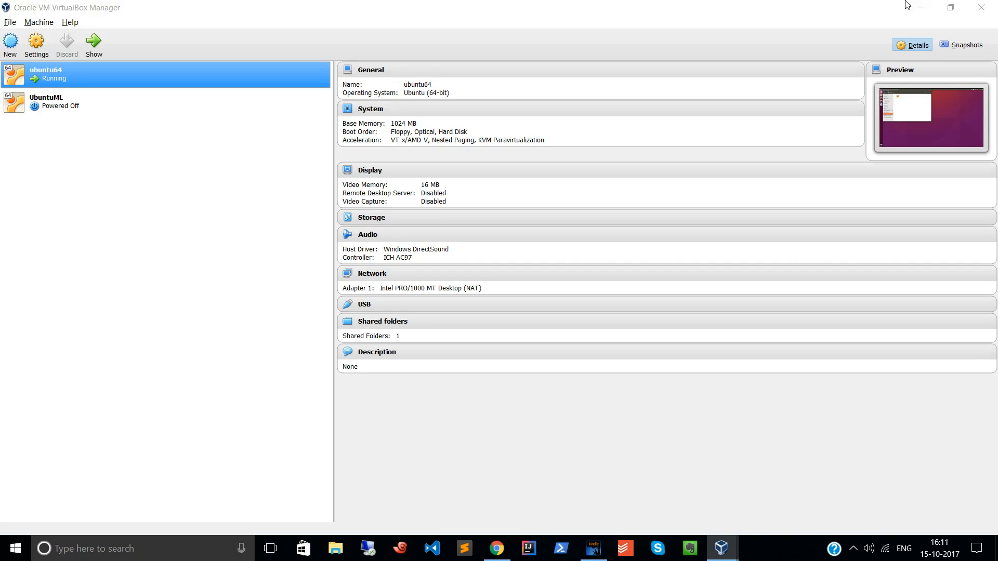
{"action": "left_click", "coordinate": [920, 7]}
{"action": "left_click", "coordinate": [920, 8]}
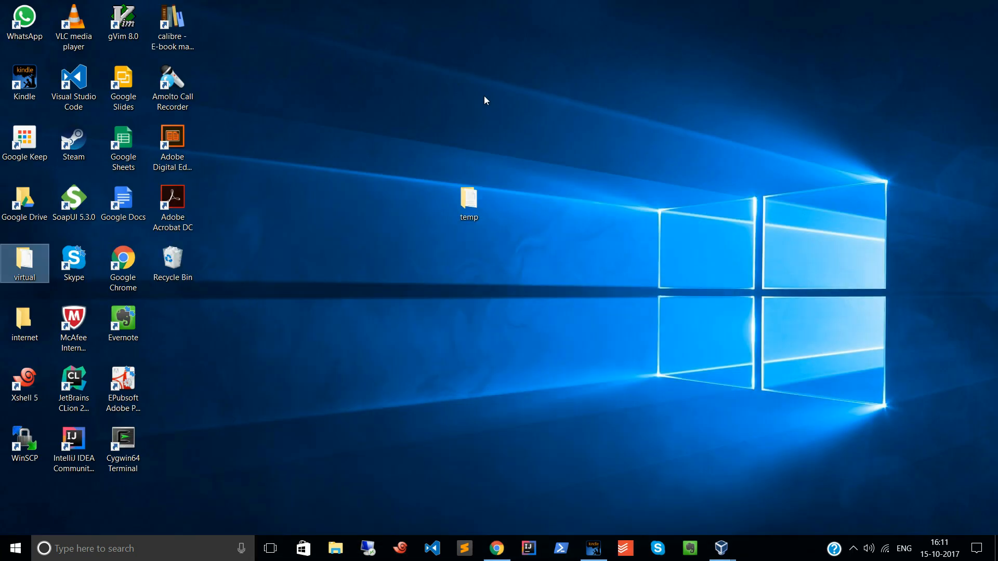
{"action": "double_click", "coordinate": [25, 267]}
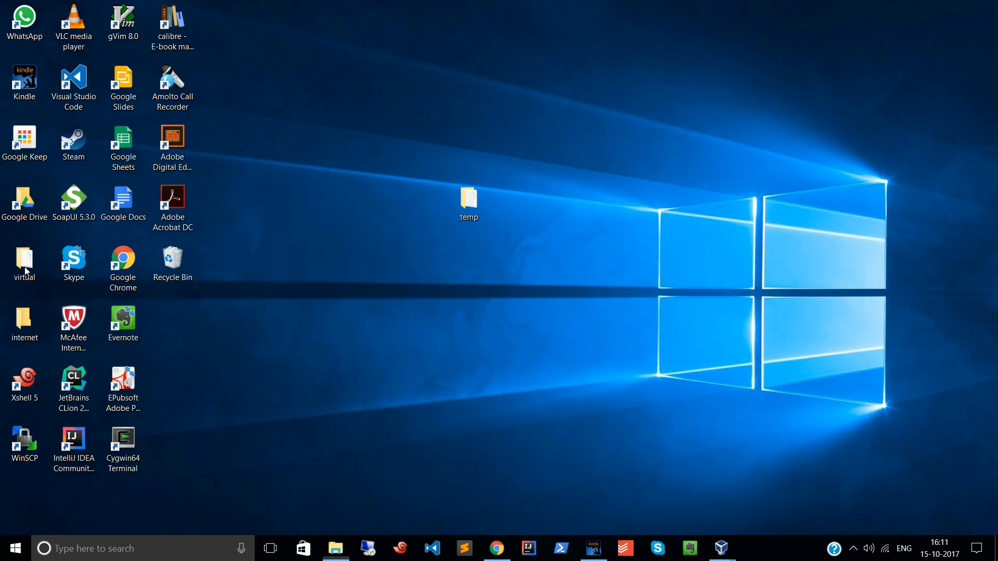
{"action": "left_click", "coordinate": [193, 83]}
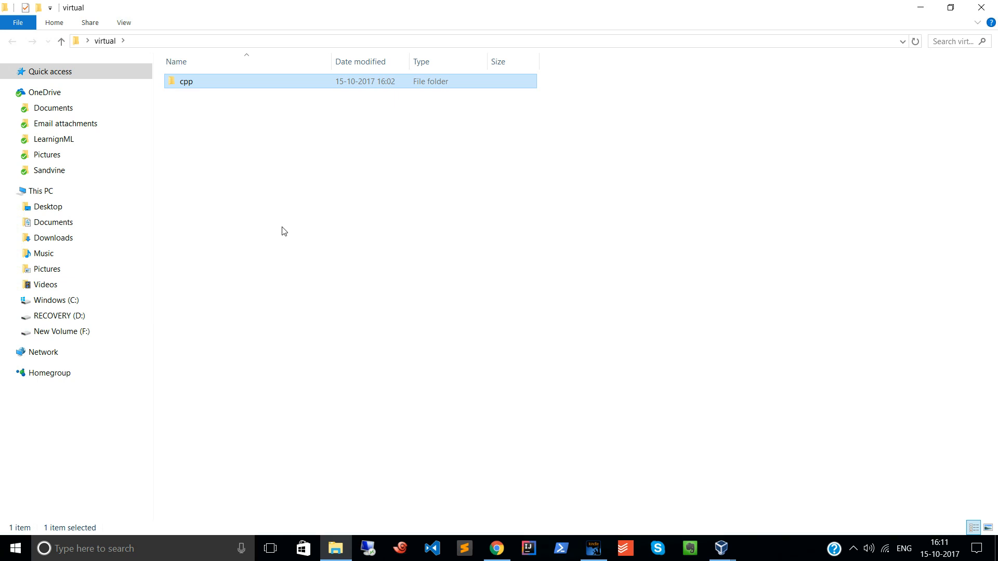
{"action": "left_click", "coordinate": [918, 7]}
{"action": "key", "text": "alt+Tab"}
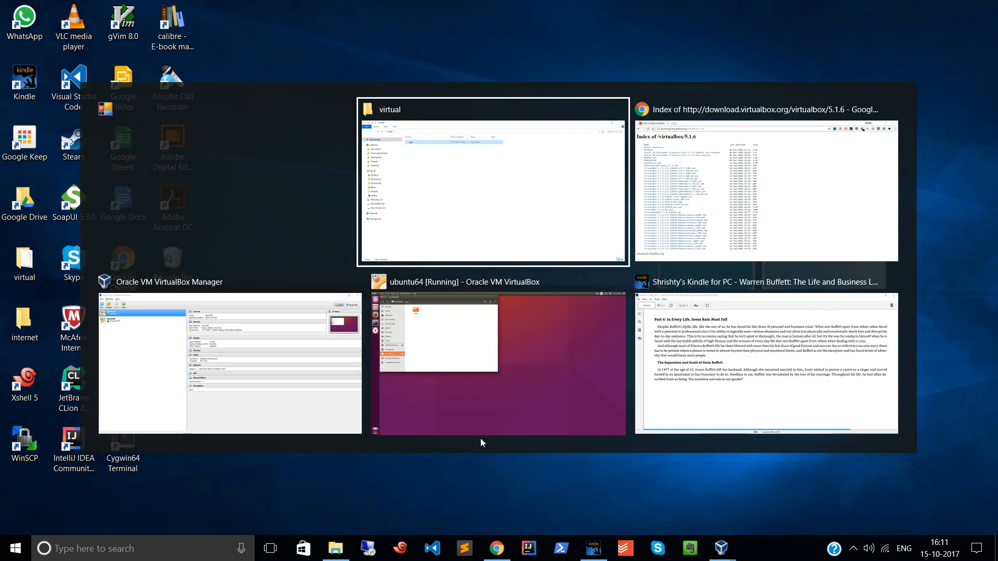
{"action": "left_click", "coordinate": [480, 438]}
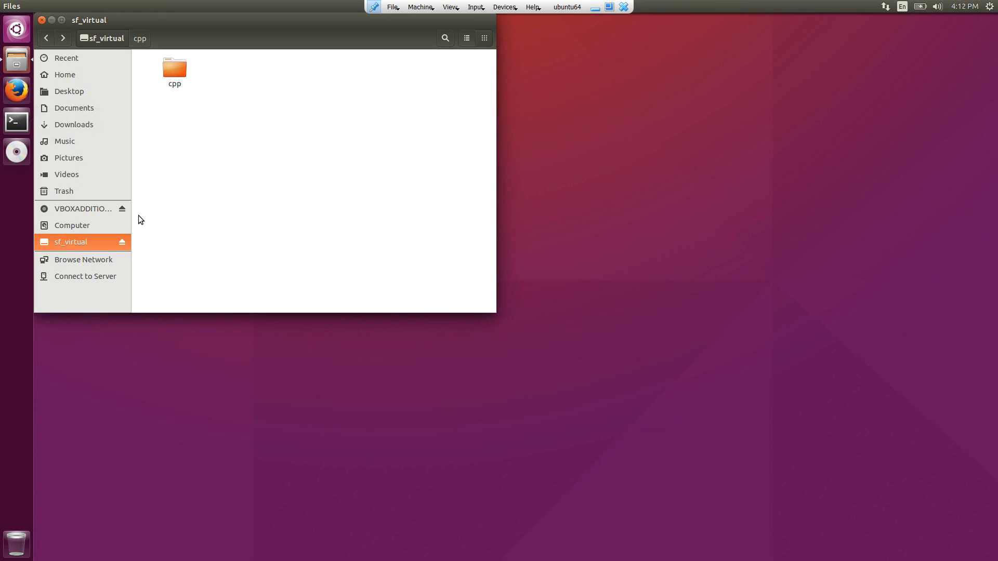
- Open a maximized terminal in Ubuntu and change to the /media directory
{"action": "key", "text": "ctrl+alt+t"}
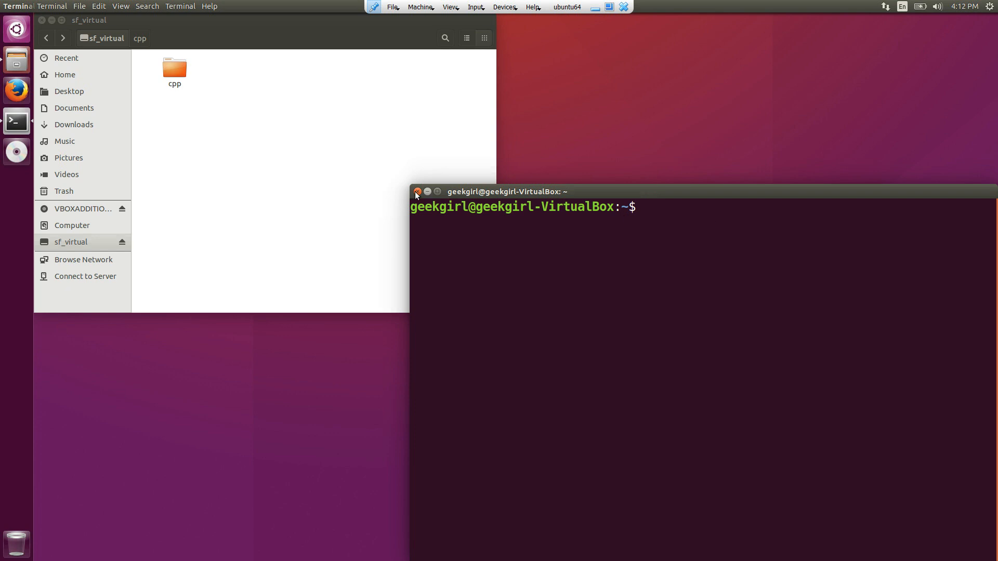
{"action": "left_click", "coordinate": [437, 192]}
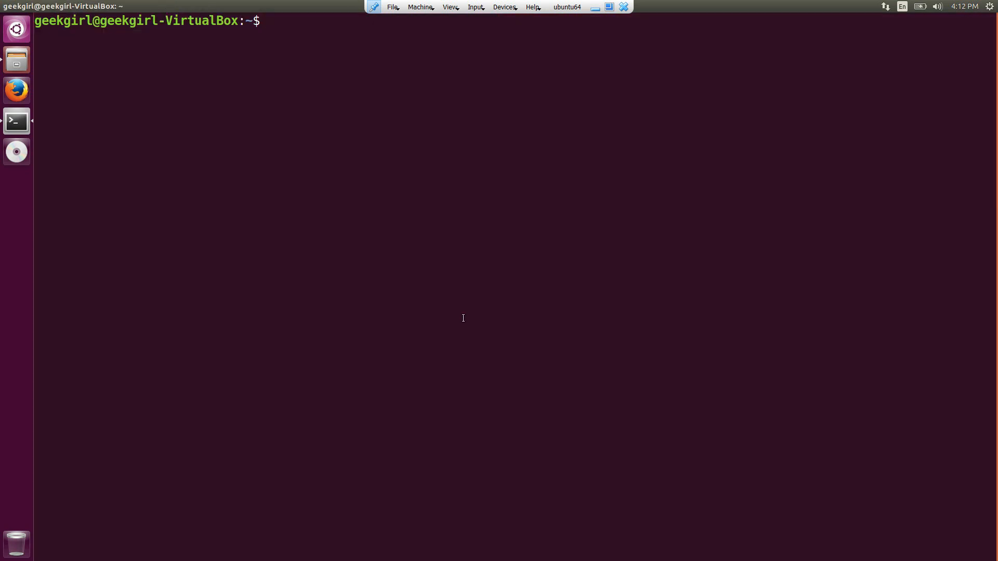
{"action": "key", "text": "Return"}
{"action": "key", "text": "Return"}
{"action": "key", "text": "Return"}
{"action": "type", "text": "cd /"}
{"action": "key", "text": "Tab"}
{"action": "key", "text": "Tab"}
{"action": "type", "text": "m"}
{"action": "key", "text": "Tab"}
{"action": "key", "text": "Tab"}
{"action": "type", "text": "e"}
{"action": "key", "text": "Tab"}
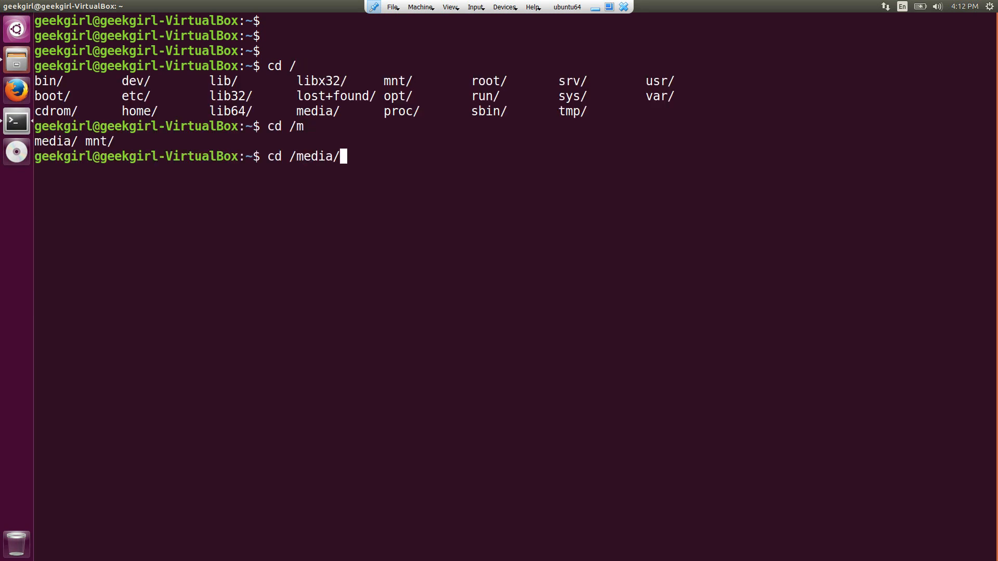
{"action": "key", "text": "Return"}
- List the contents of the /media directory with ls
{"action": "type", "text": "cd"}
{"action": "key", "text": "BackSpace"}
{"action": "key", "text": "BackSpace"}
{"action": "key", "text": "BackSpace"}
{"action": "type", "text": "ls"}
{"action": "key", "text": "Return"}
- Change into the sf_virtual directory and list its contents
{"action": "type", "text": "cd "}
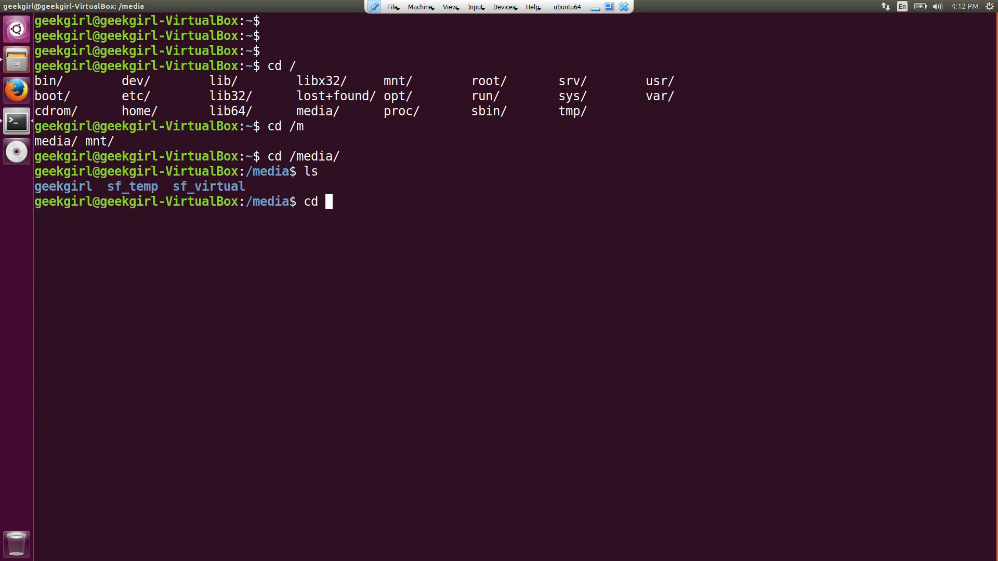
{"action": "type", "text": "sf_v"}
{"action": "key", "text": "Tab"}
{"action": "key", "text": "Return"}
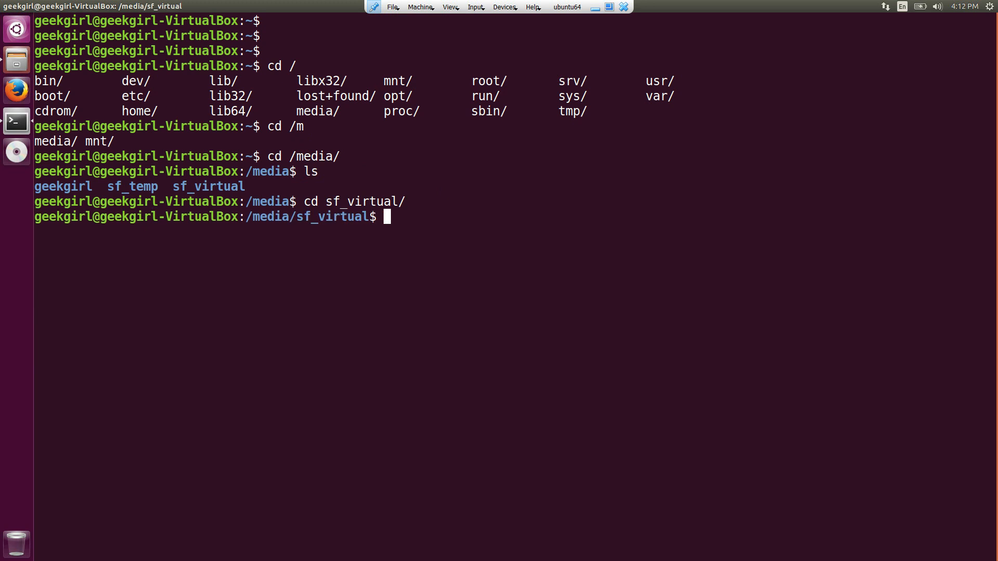
{"action": "type", "text": "ls"}
{"action": "key", "text": "Return"}
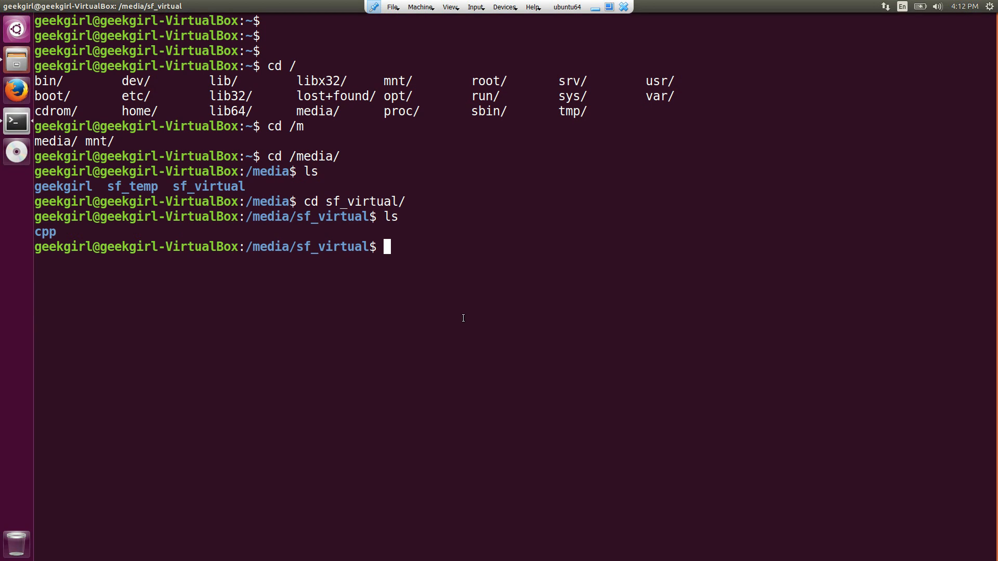
- Add the current Ubuntu user to the vboxsf group with sudo usermod -G vboxsf -a, entering the account password
{"action": "key", "text": "ctrl+shift+n"}
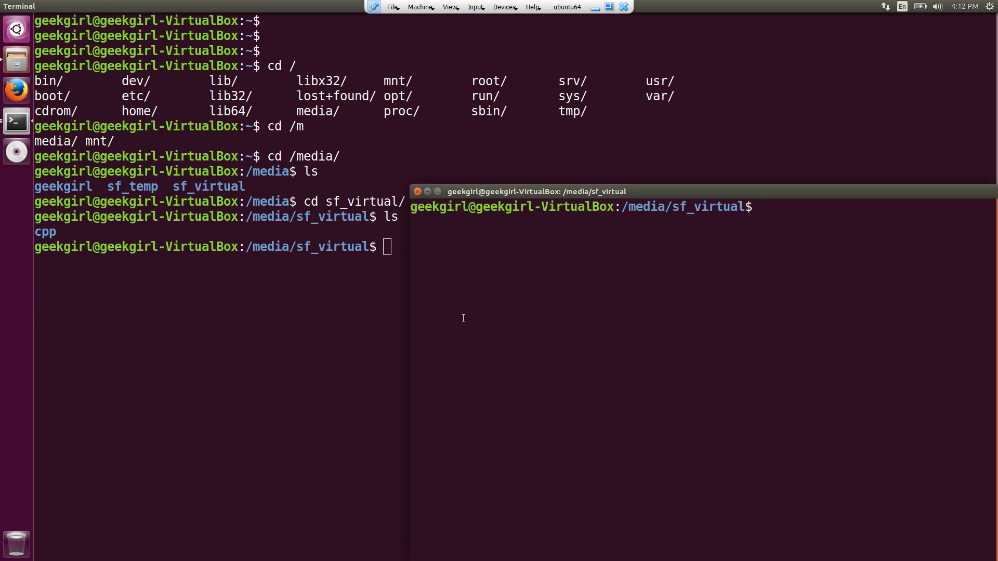
{"action": "left_click", "coordinate": [417, 192]}
{"action": "type", "text": "sudo usermod -G vboxsf -a <username>"}
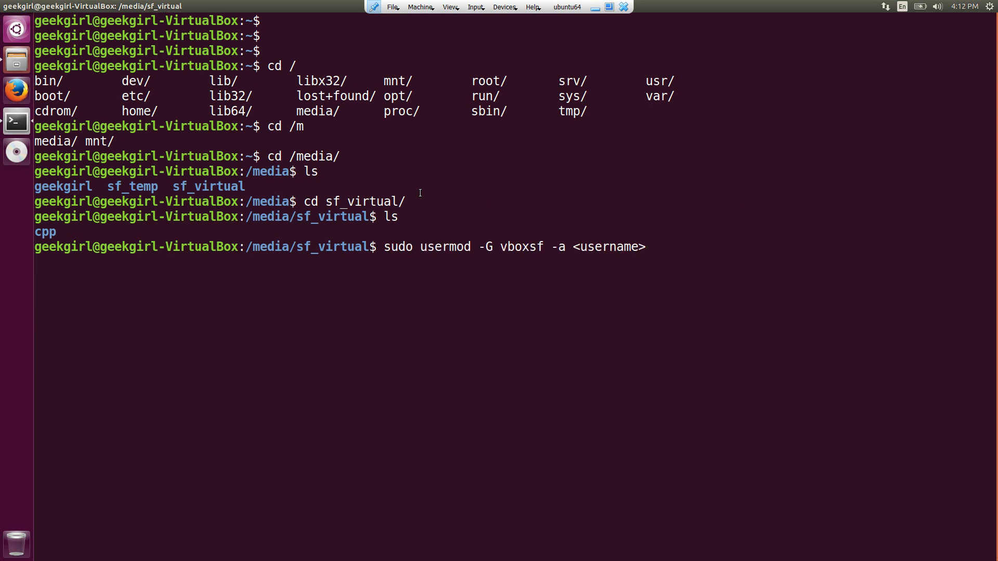
{"action": "key", "text": "BackSpace"}
{"action": "key", "text": "BackSpace"}
{"action": "key", "text": "BackSpace"}
{"action": "key", "text": "BackSpace"}
{"action": "key", "text": "BackSpace"}
{"action": "key", "text": "BackSpace"}
{"action": "key", "text": "BackSpace"}
{"action": "key", "text": "BackSpace"}
{"action": "key", "text": "BackSpace"}
{"action": "key", "text": "BackSpace"}
{"action": "type", "text": "geekgitl"}
{"action": "key", "text": "BackSpace"}
{"action": "key", "text": "BackSpace"}
{"action": "key", "text": "BackSpace"}
{"action": "type", "text": "irl"}
{"action": "key", "text": "Return"}
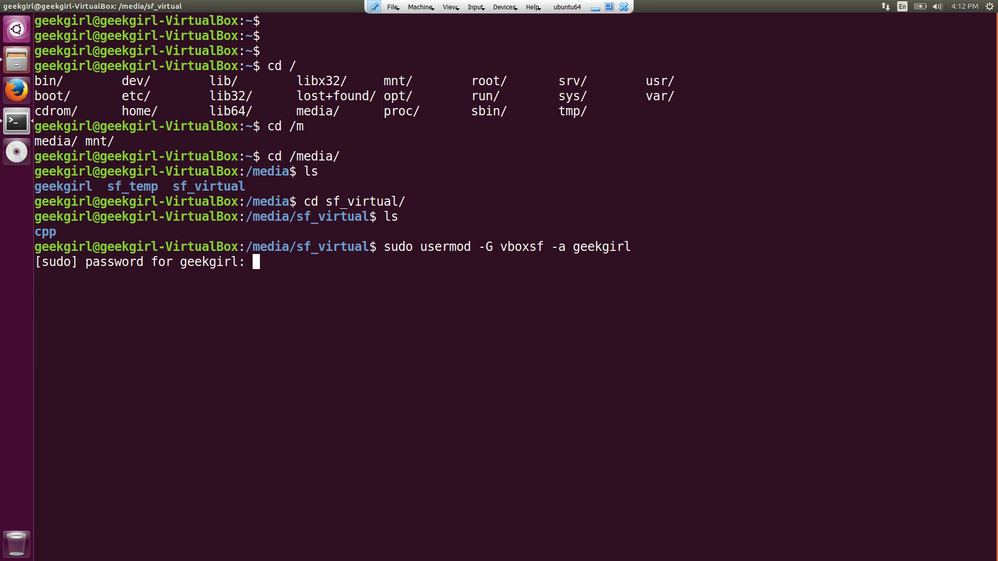
{"action": "key", "text": "Return"}
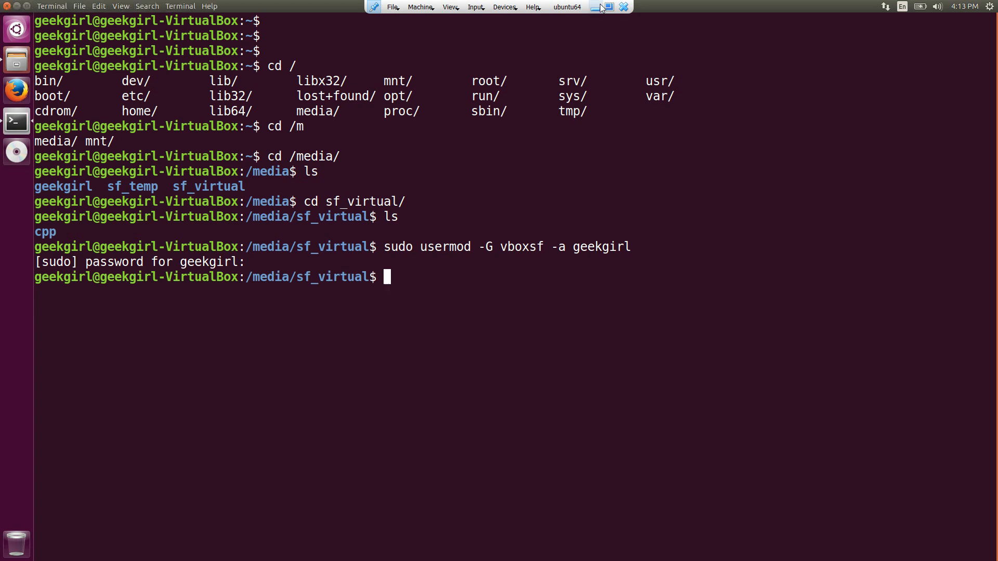
- Power off the ubuntu64 virtual machine and return to VirtualBox from the host desktop to start it again
{"action": "left_click", "coordinate": [623, 7]}
{"action": "left_click", "coordinate": [446, 317]}
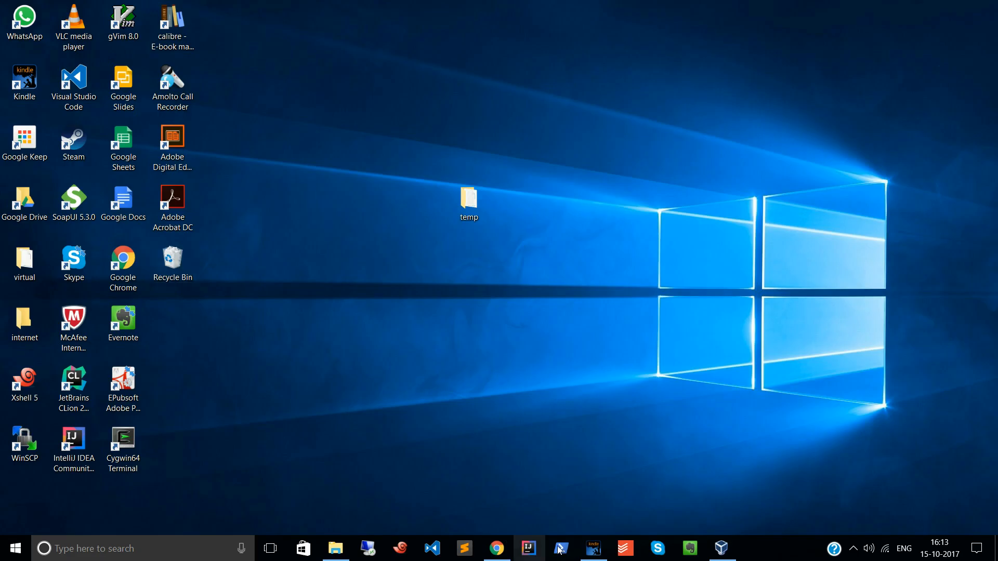
{"action": "left_click", "coordinate": [729, 554]}
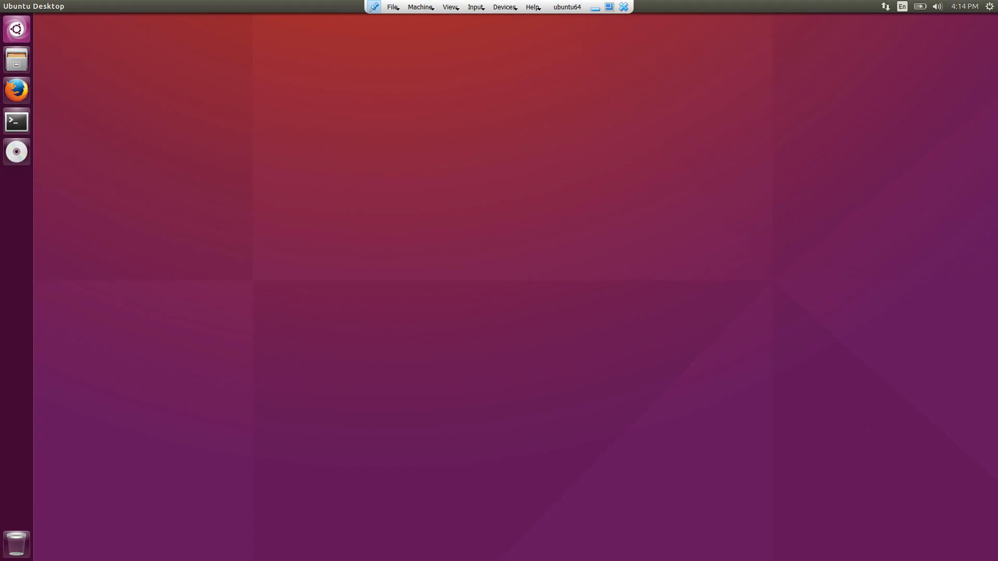
- Open the sf_virtual shared folder in the restarted machine's file manager, and power off the machine
{"action": "left_click", "coordinate": [11, 65]}
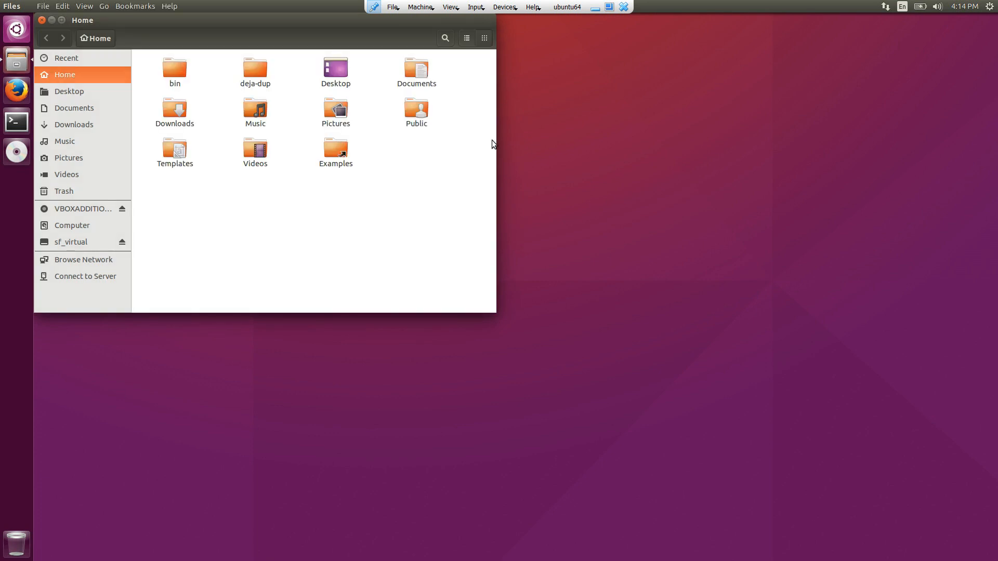
{"action": "left_click", "coordinate": [70, 242]}
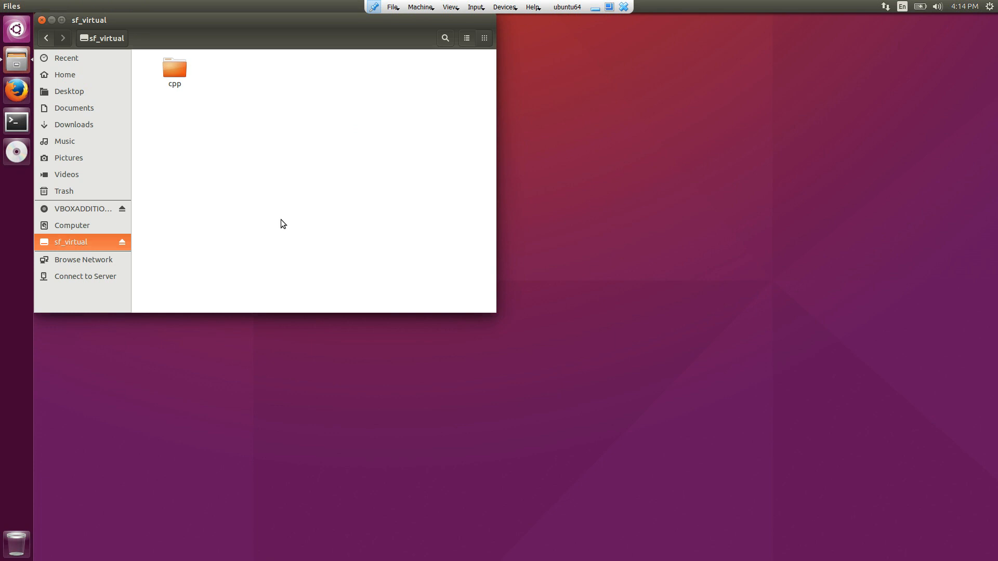
{"action": "left_click", "coordinate": [624, 6]}
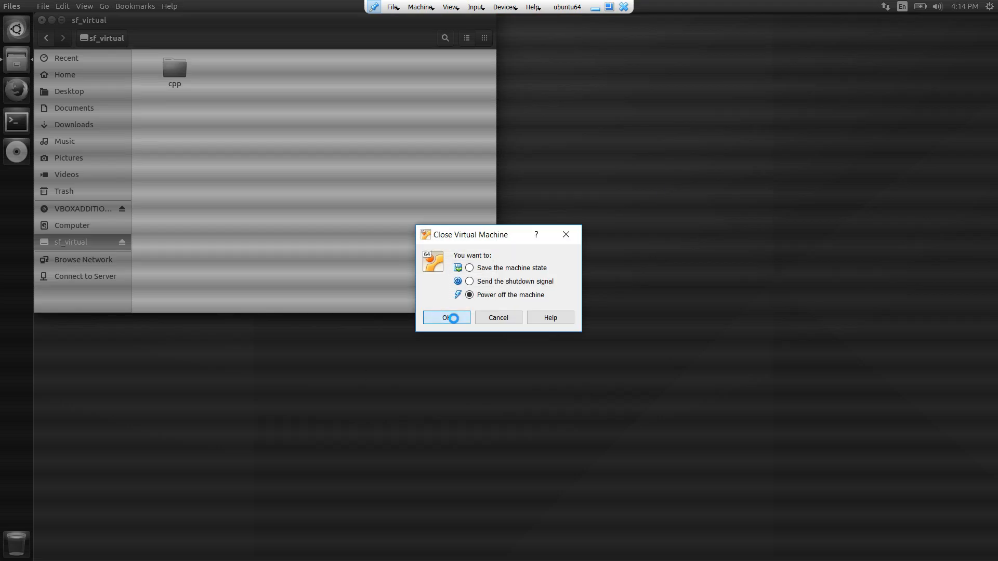